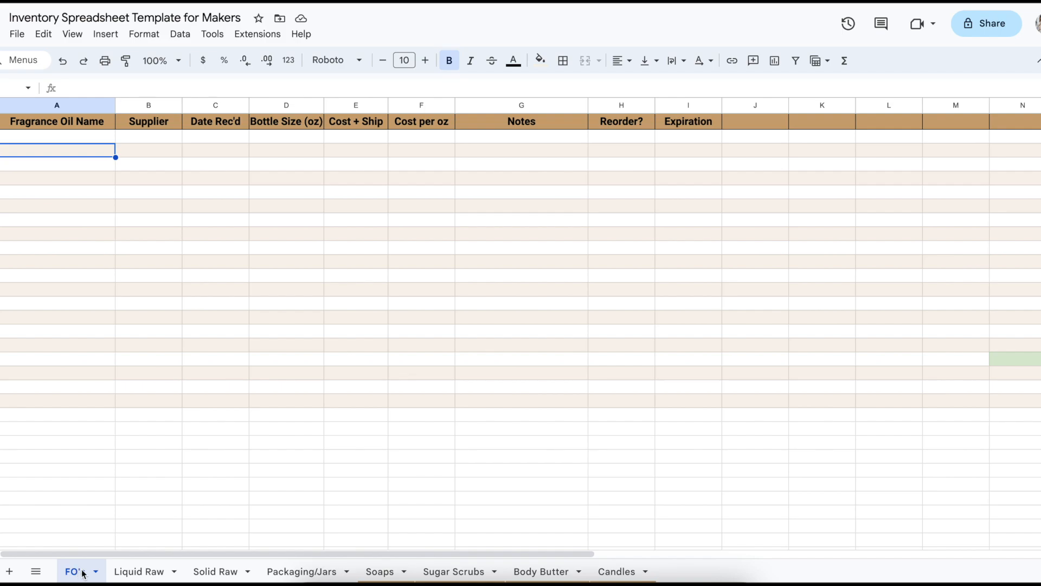
# Look through the raw ingredient, packaging, soap, sugar scrub, body butter and candle sheets of the template
pyautogui.click(150, 574)
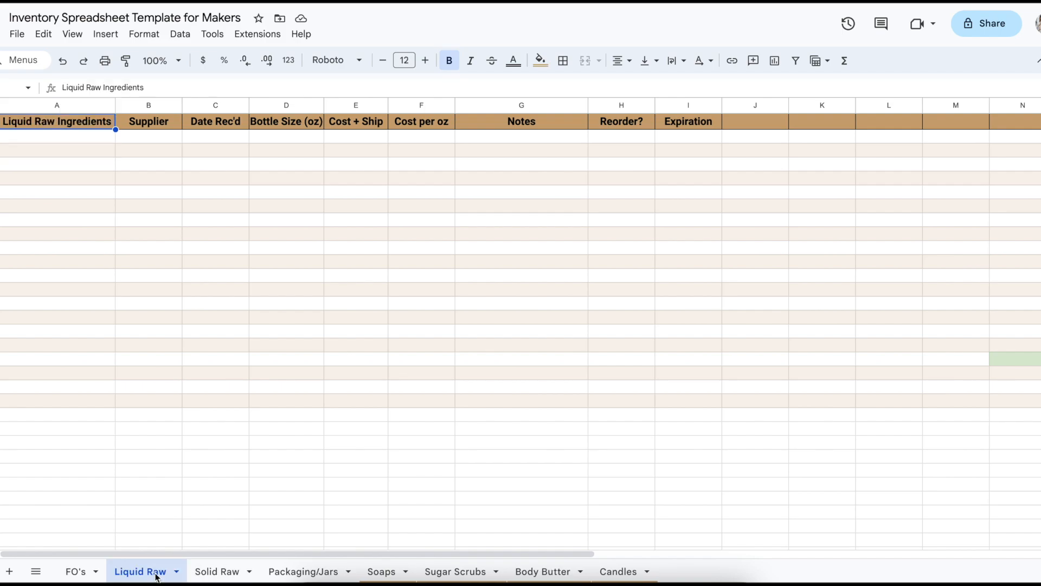
pyautogui.click(231, 575)
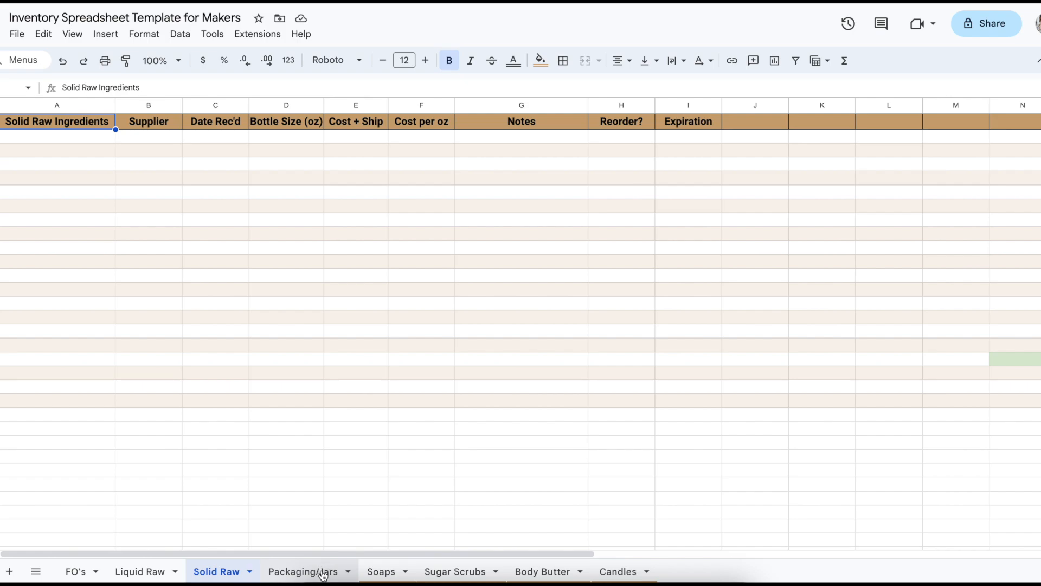
pyautogui.click(323, 575)
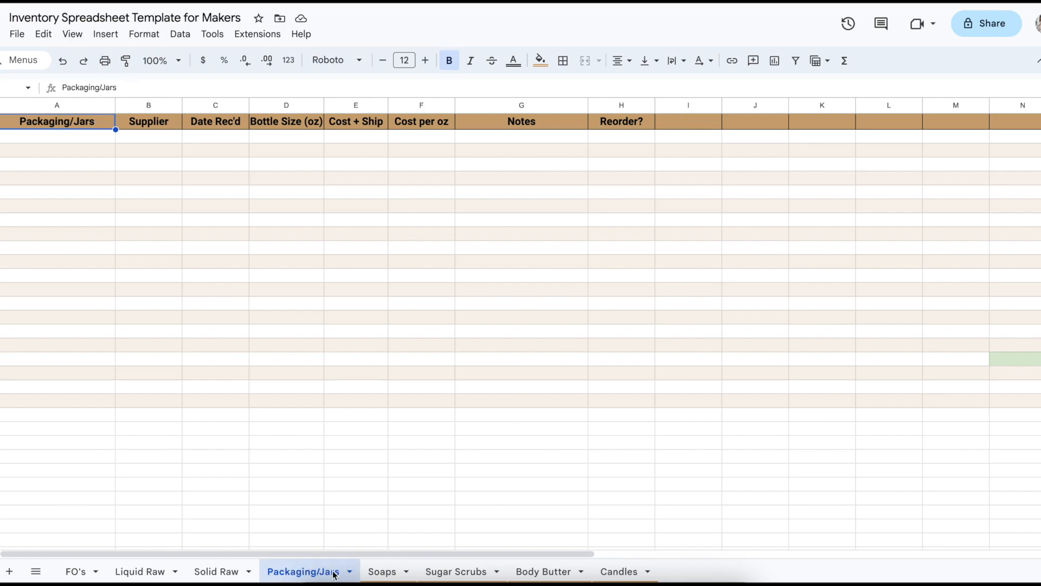
pyautogui.click(384, 574)
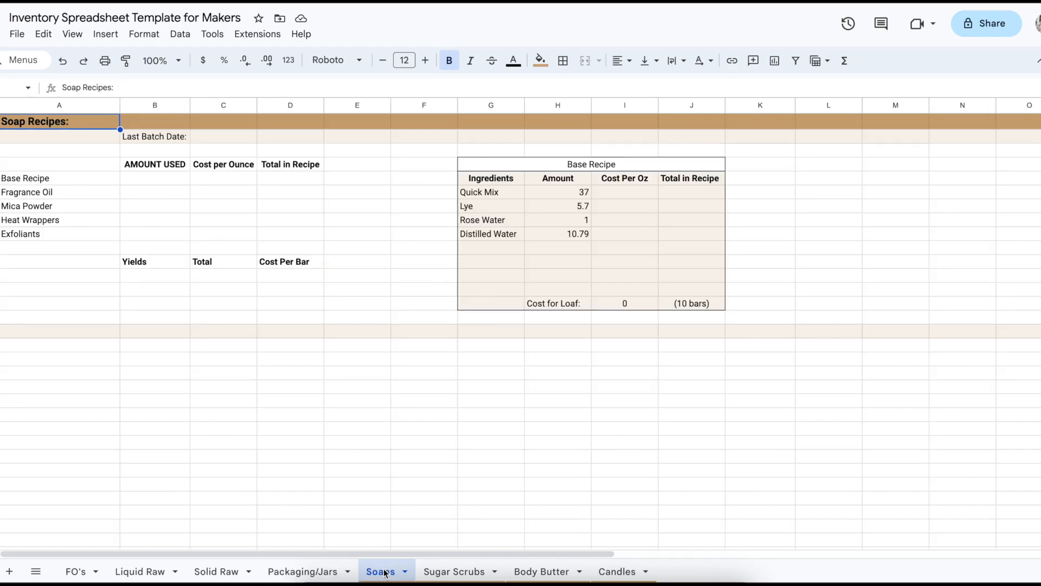
pyautogui.click(435, 572)
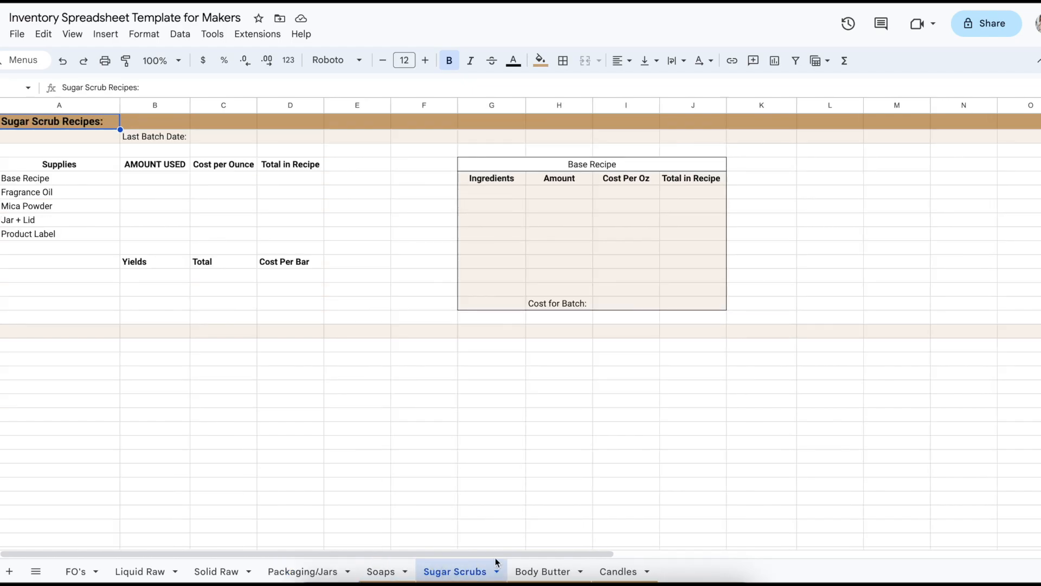
pyautogui.click(533, 571)
pyautogui.click(613, 575)
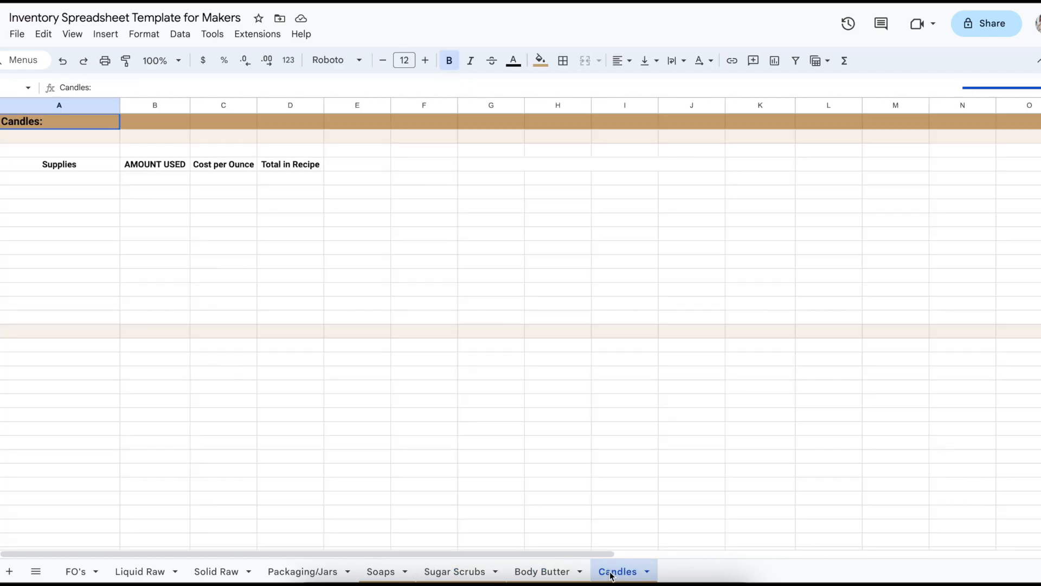
pyautogui.click(535, 571)
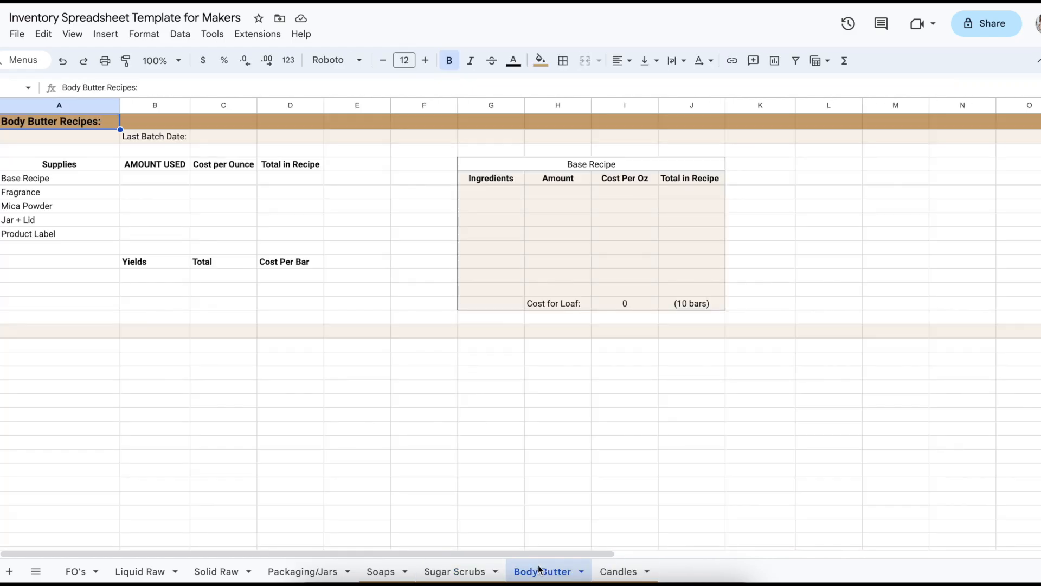
pyautogui.click(379, 574)
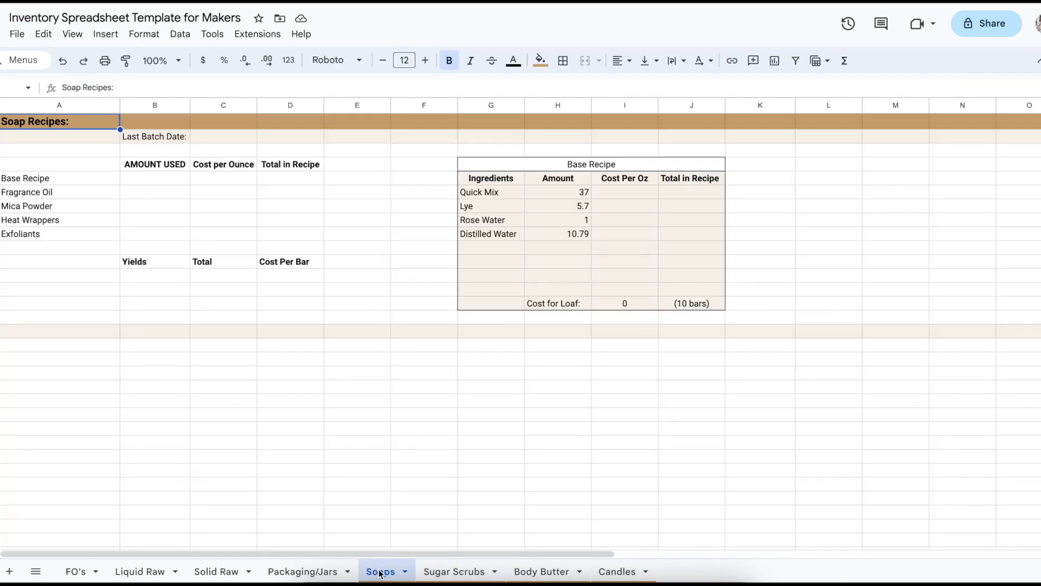
pyautogui.click(439, 576)
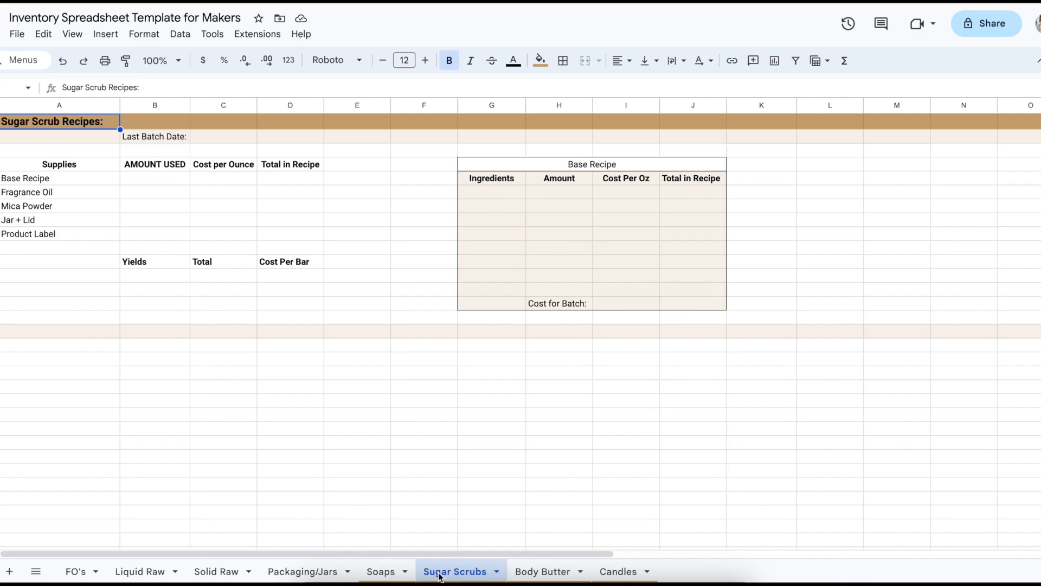
pyautogui.click(383, 573)
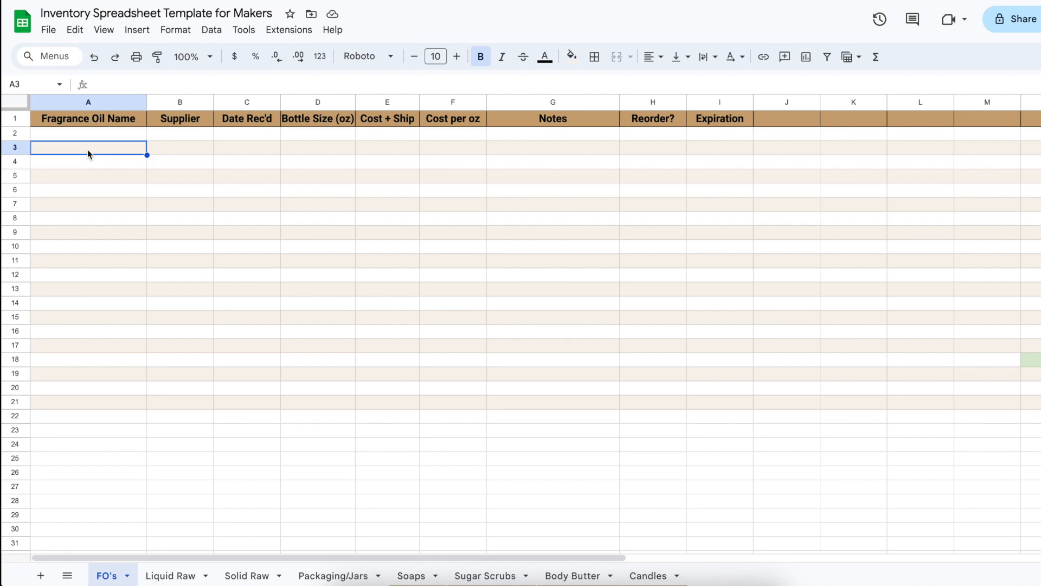
# On the FO's sheet, enter the fragrance oil Bum Bum with supplier WSP in row 3
pyautogui.press('Return')
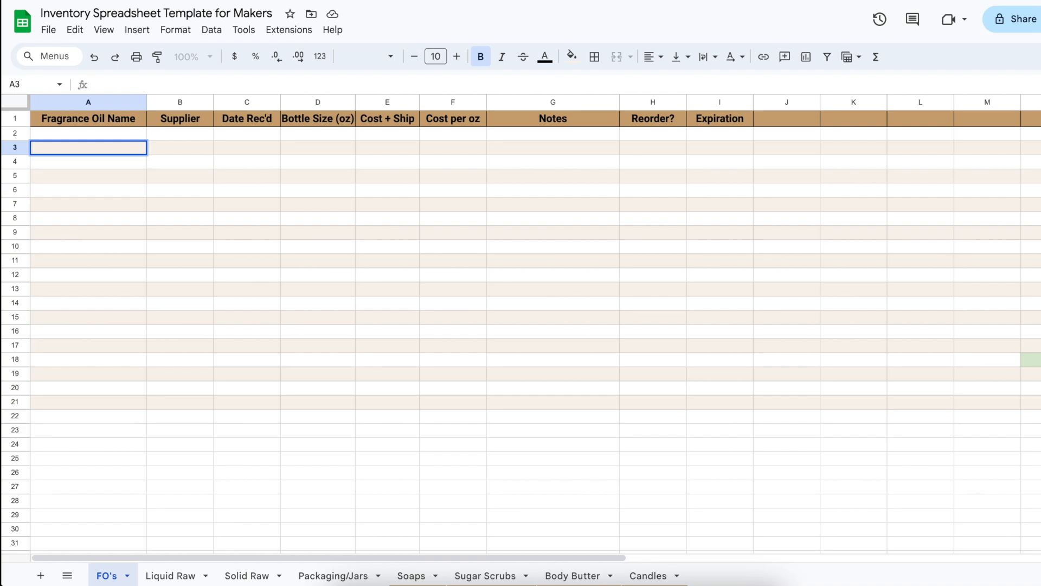
pyautogui.write('Bum Bum')
pyautogui.press('Tab')
pyautogui.write('WSP')
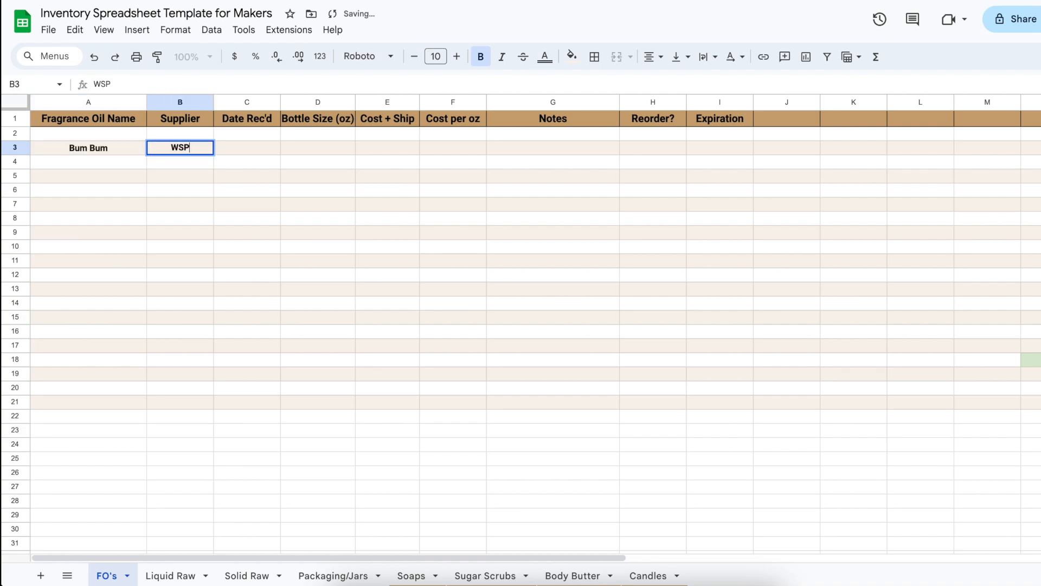
pyautogui.press('Tab')
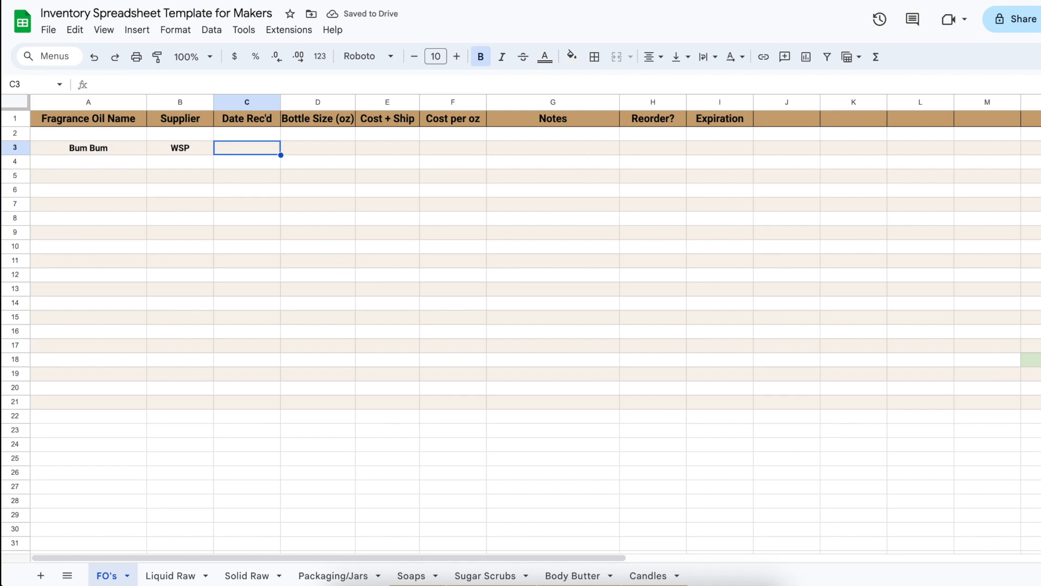
# Fill in the Bum Bum row with received date 10/1, bottle size 8 oz and cost plus shipping 24.90
pyautogui.write('10/1/2023')
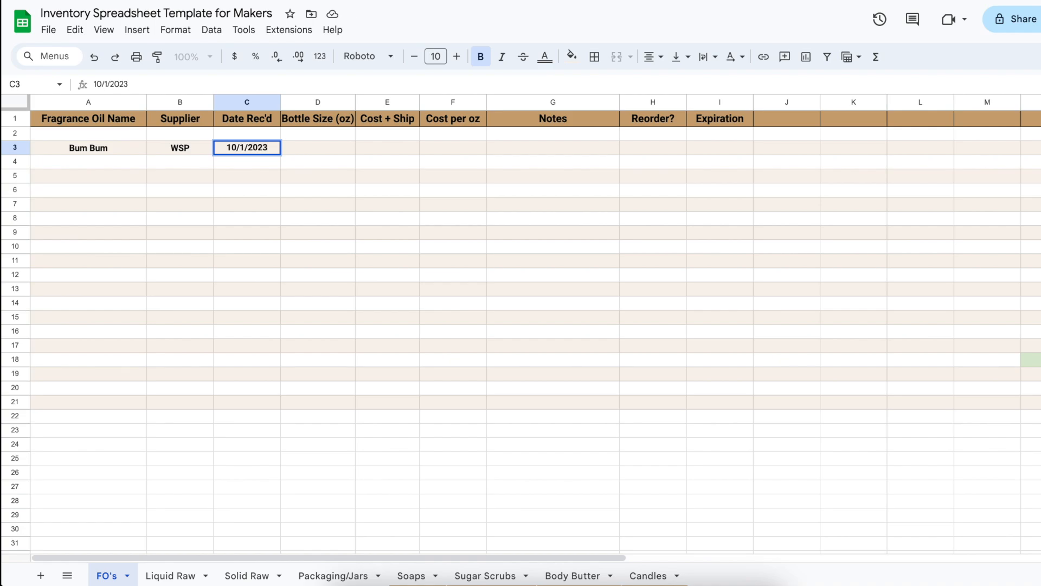
pyautogui.press('Tab')
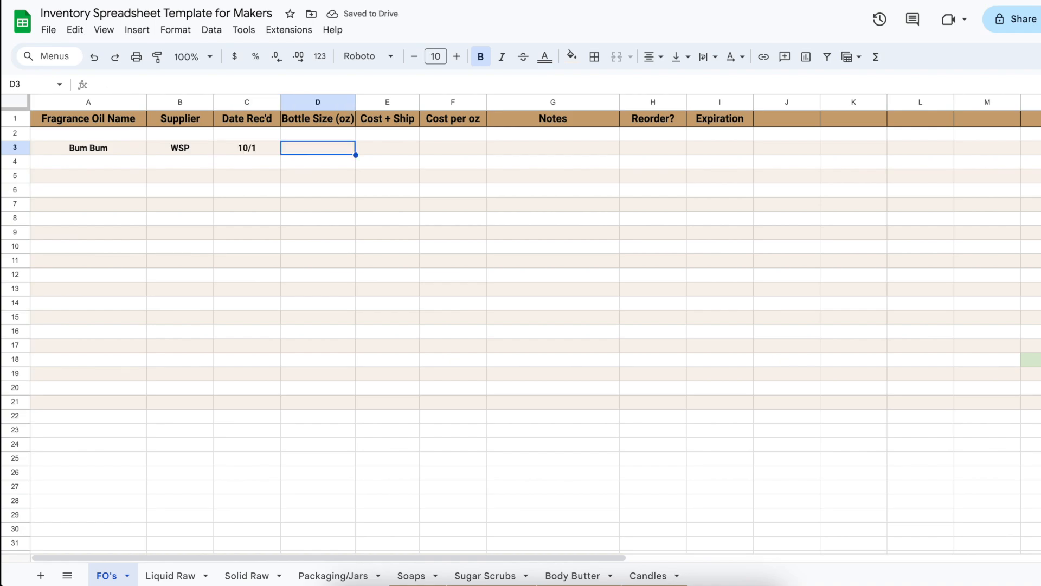
pyautogui.write('8')
pyautogui.press('Tab')
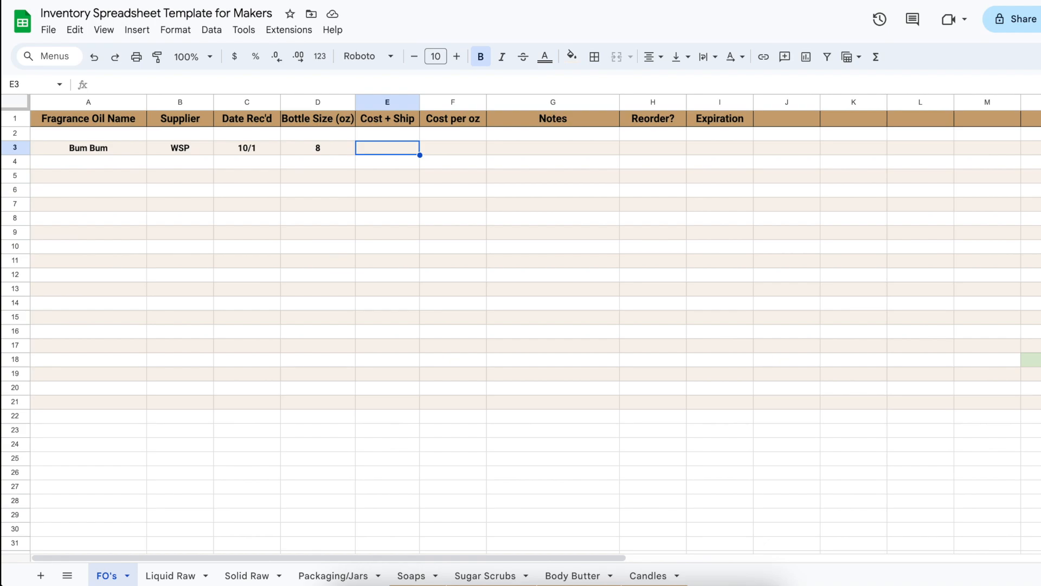
pyautogui.write('24.90')
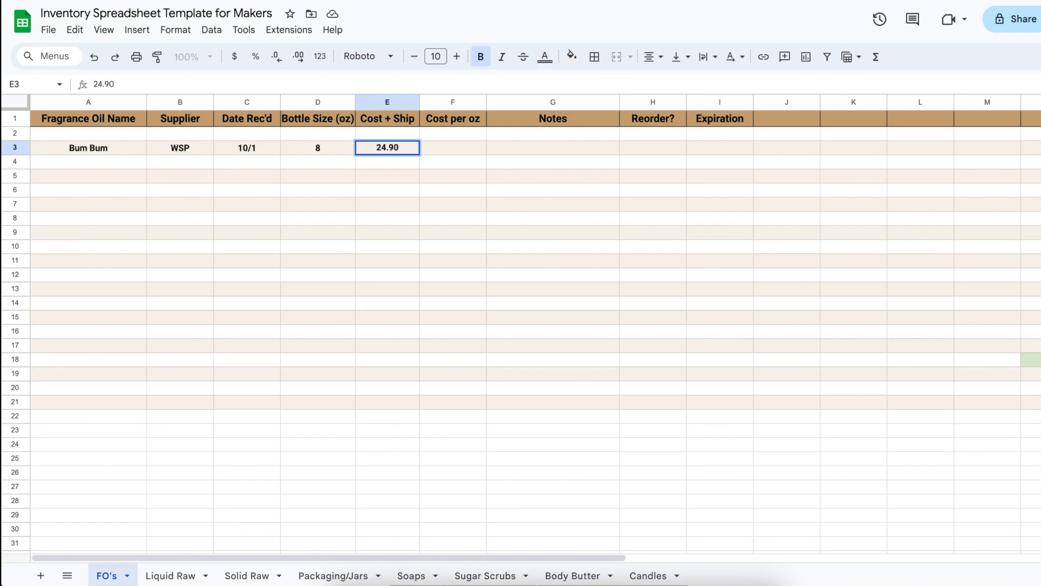
pyautogui.press('Tab')
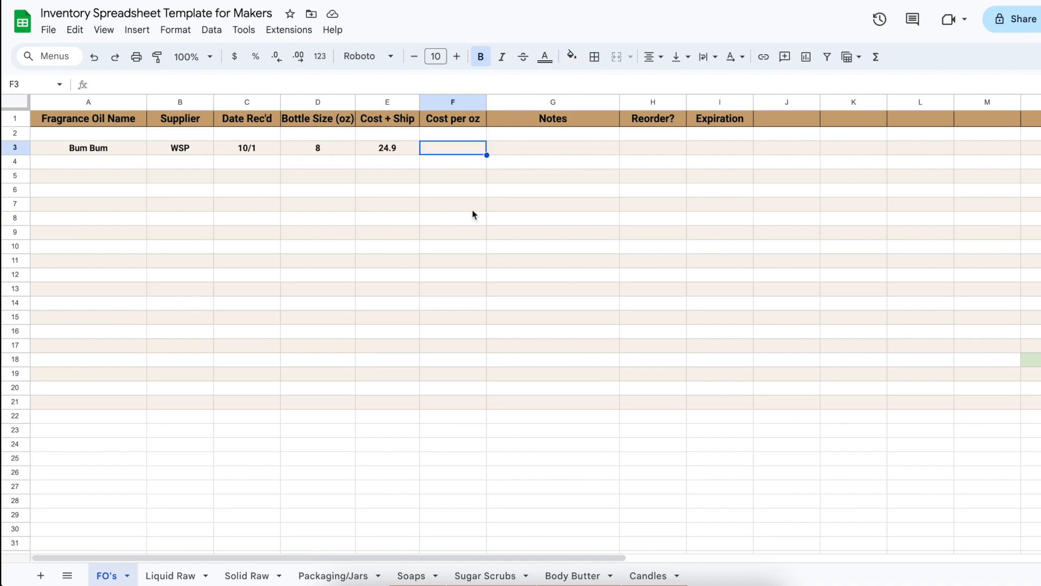
# Calculate Bum Bum's cost per ounce in F3 by dividing its cost plus shipping by the bottle size, =E3/D3
pyautogui.write('=')
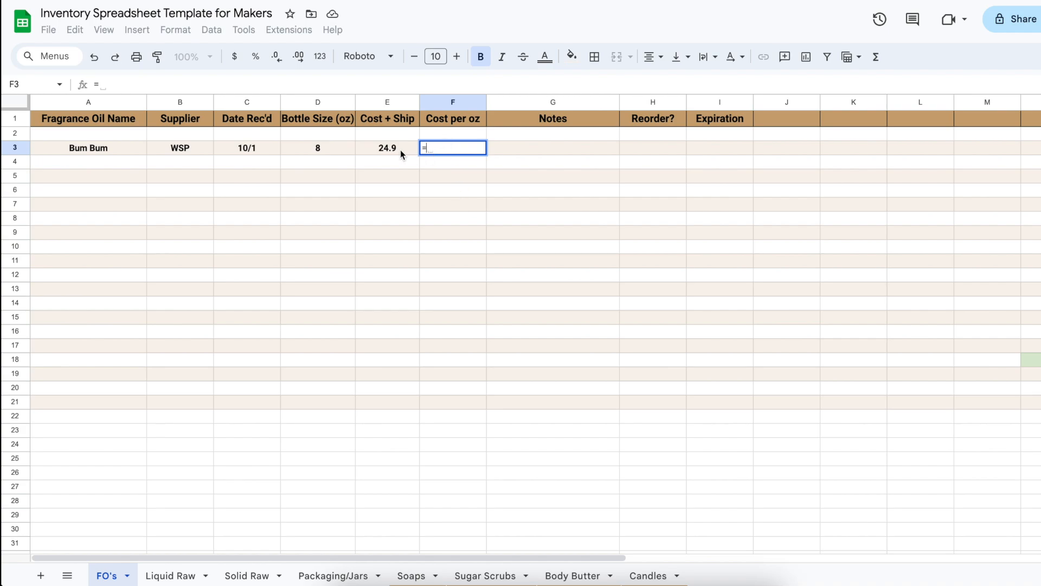
pyautogui.click(369, 148)
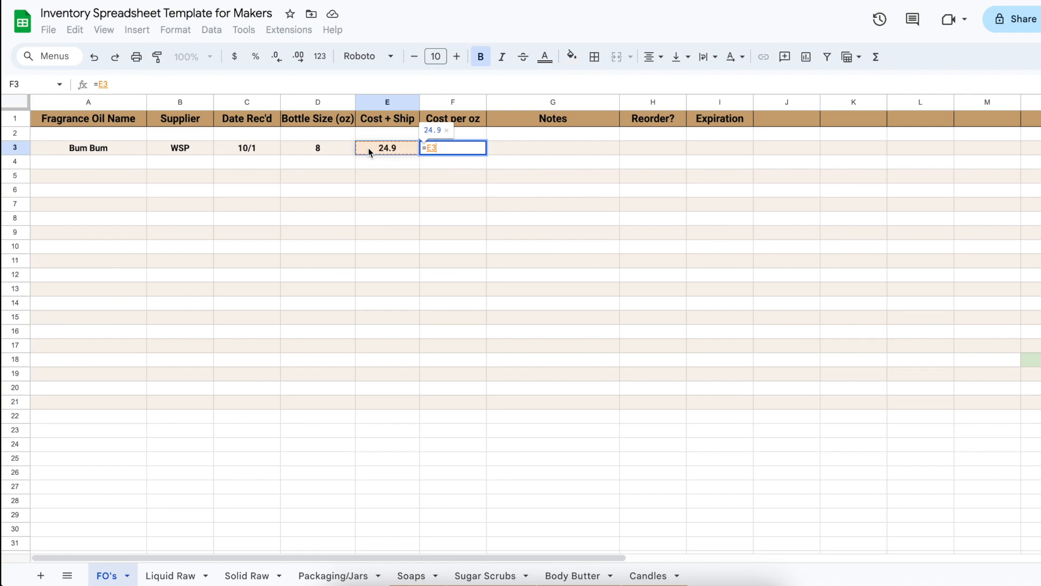
pyautogui.write('/')
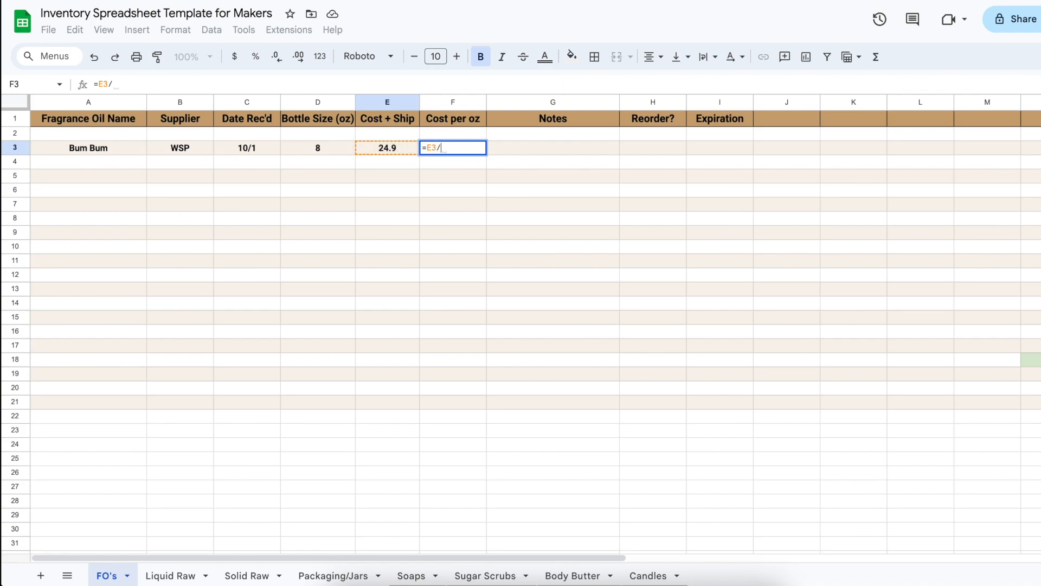
pyautogui.click(316, 144)
pyautogui.press('Return')
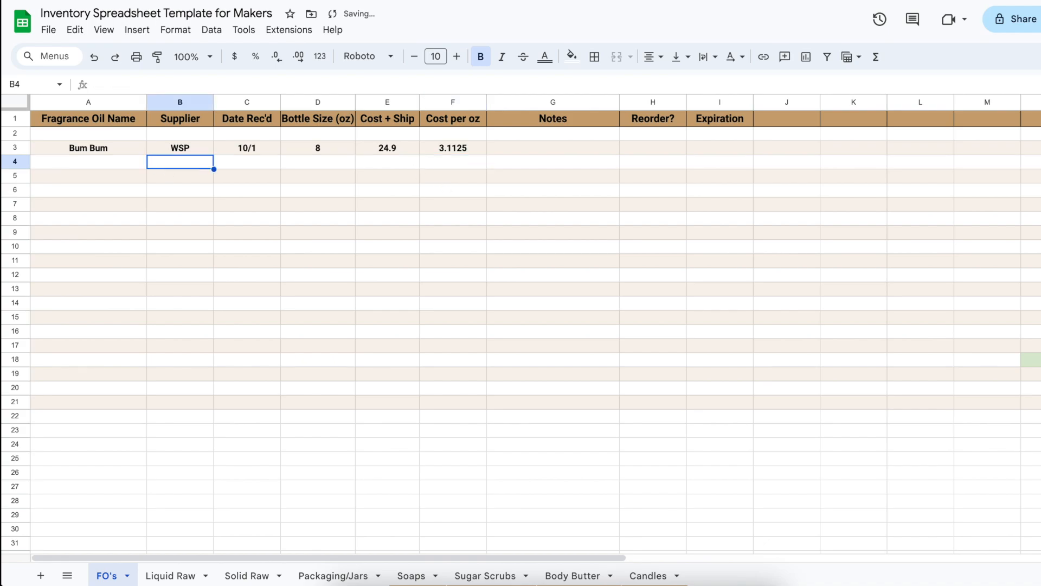
# Enter the fragrance oil Shave Haircut in row 4 with supplier Bramble and received date 11/1
pyautogui.click(86, 165)
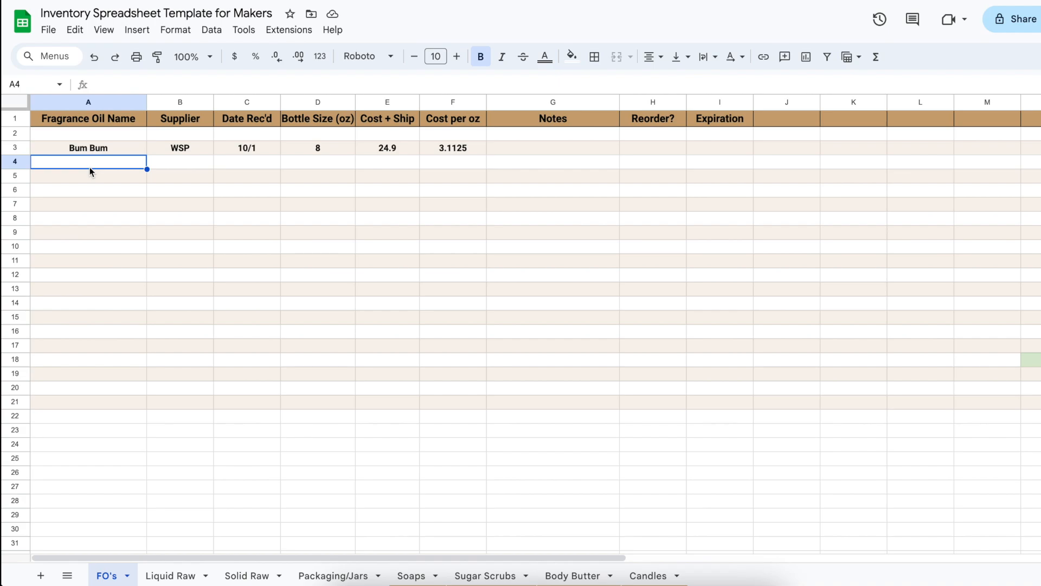
pyautogui.write('S')
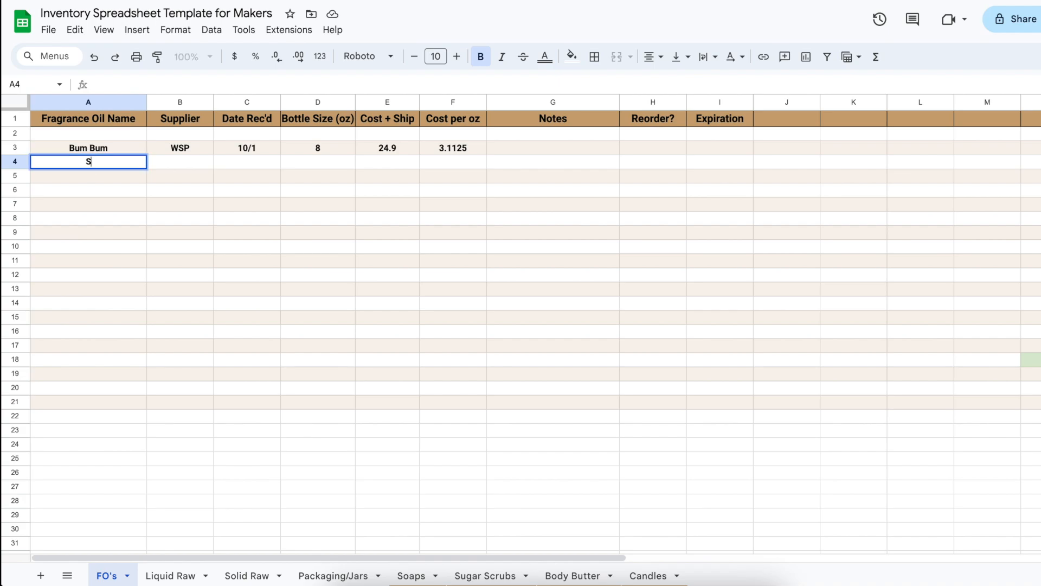
pyautogui.write('have Haircut')
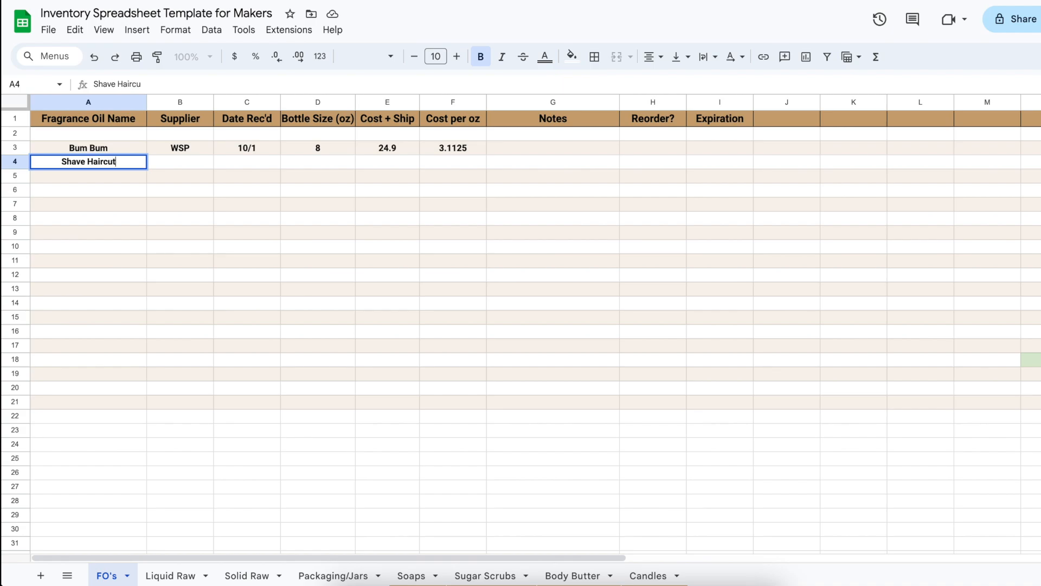
pyautogui.press('Tab')
pyautogui.write('Bramble')
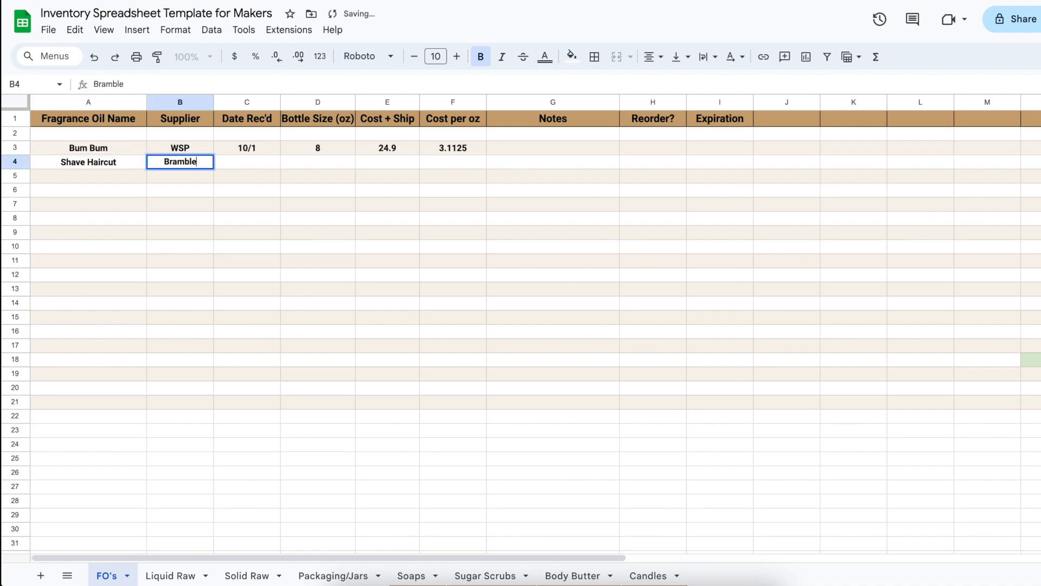
pyautogui.press('Tab')
pyautogui.write('11/1')
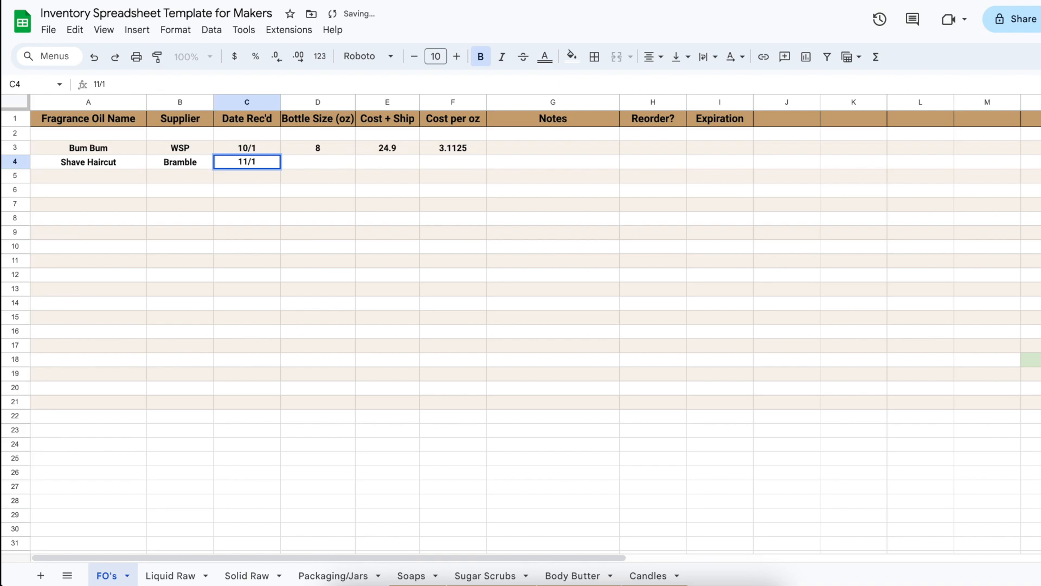
pyautogui.press('Tab')
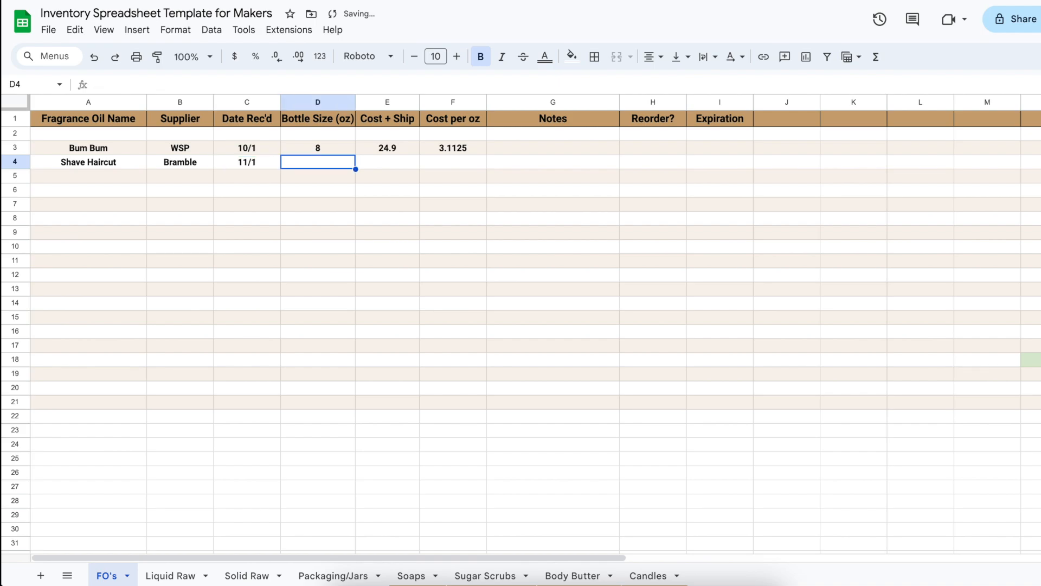
# Give Shave Haircut a bottle size of 4 oz and a cost of 16, with =E4/D4 as its cost per ounce
pyautogui.write('4')
pyautogui.press('Tab')
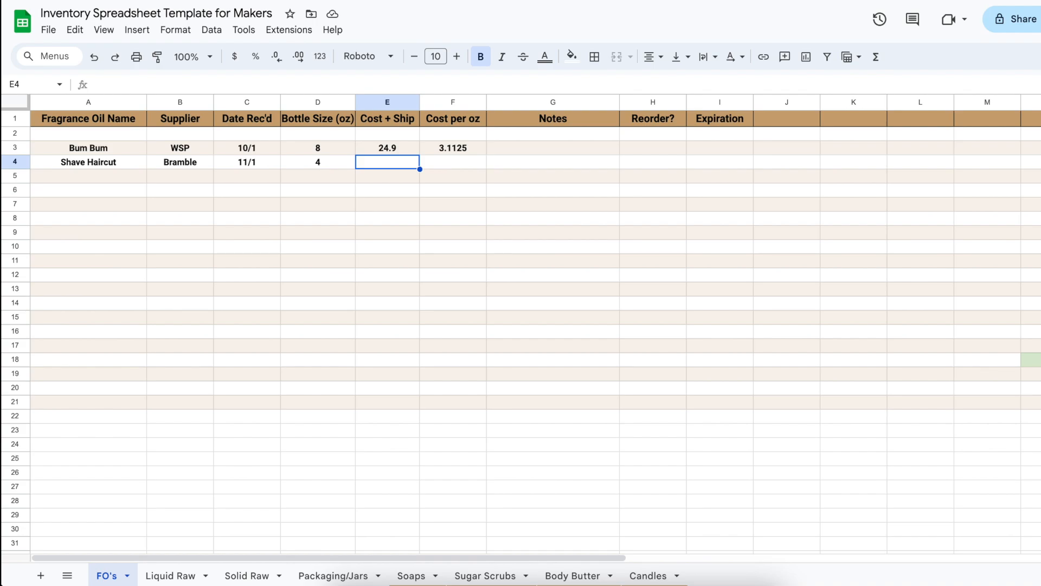
pyautogui.write('16')
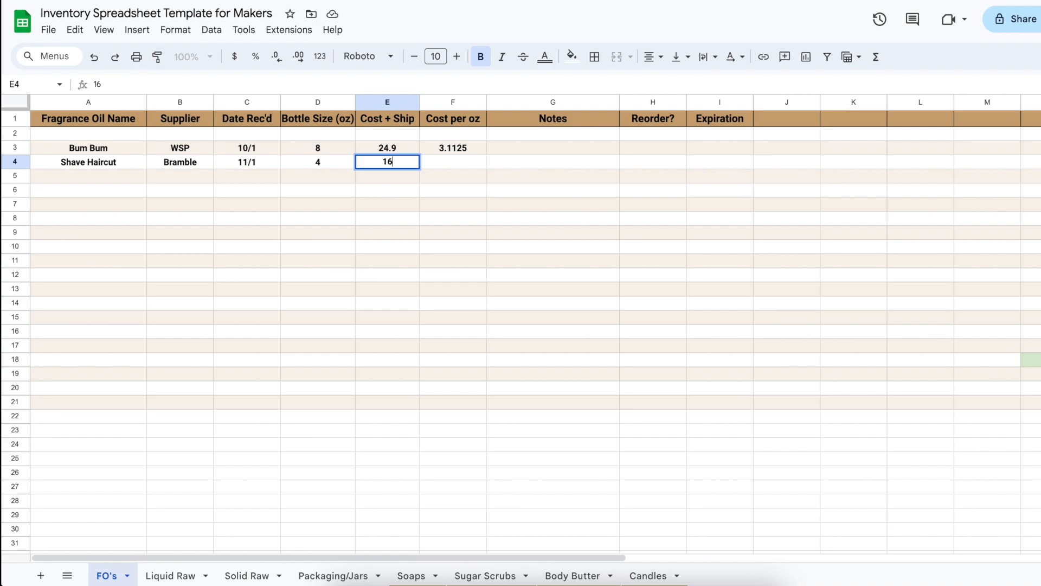
pyautogui.press('Tab')
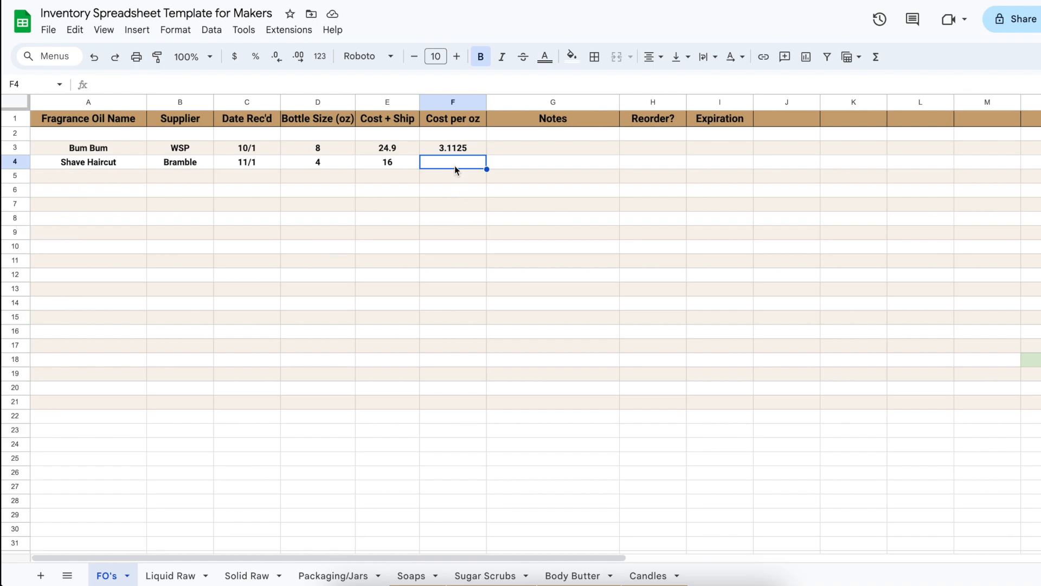
pyautogui.write('=')
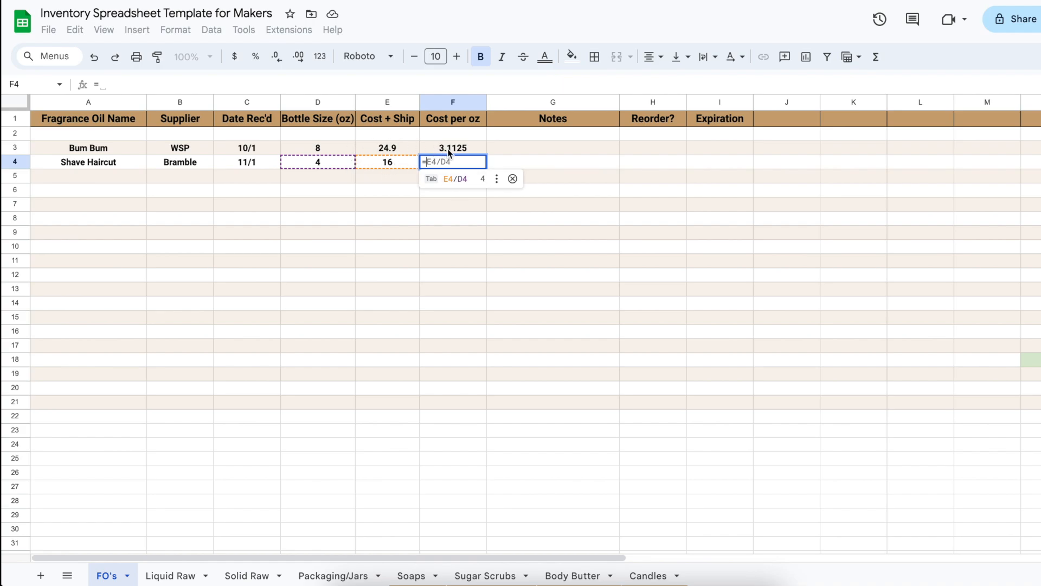
pyautogui.press('Tab')
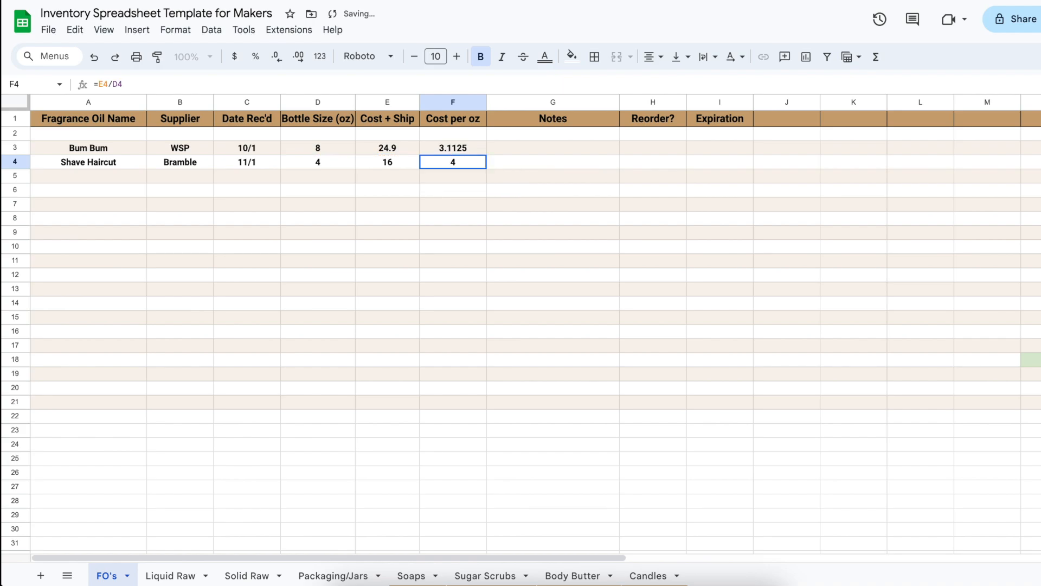
# Add the note "Had 20% off coupon" to the Bum Bum row and set its reorder value to Y
pyautogui.click(516, 148)
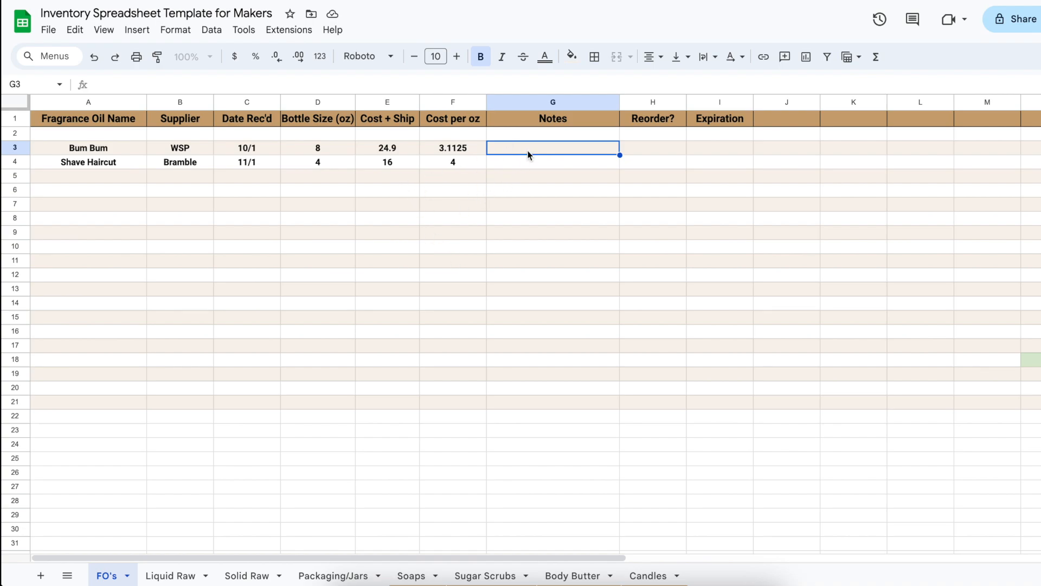
pyautogui.write('Had')
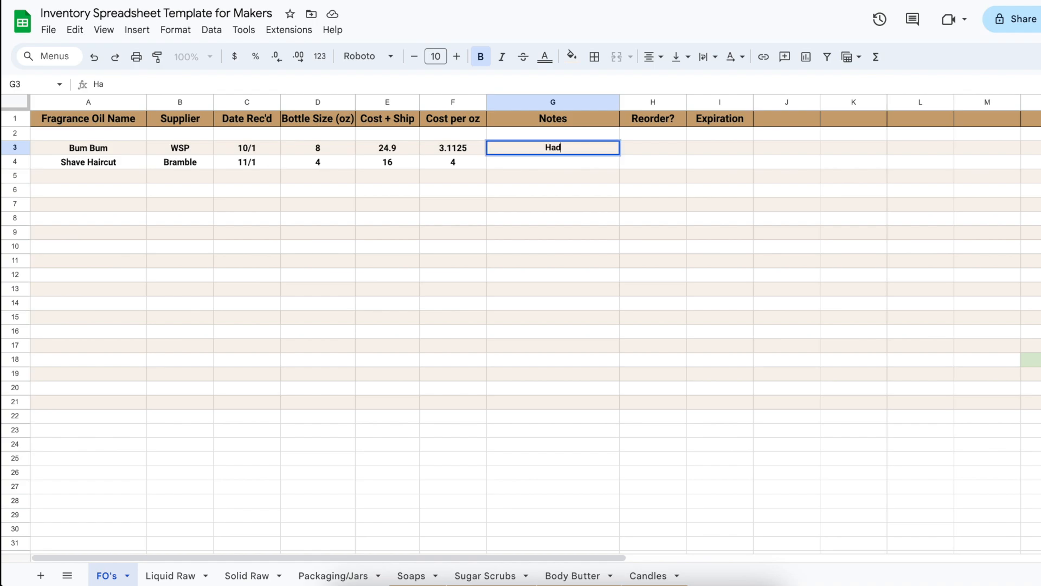
pyautogui.write(' 20% off coup')
pyautogui.write('on')
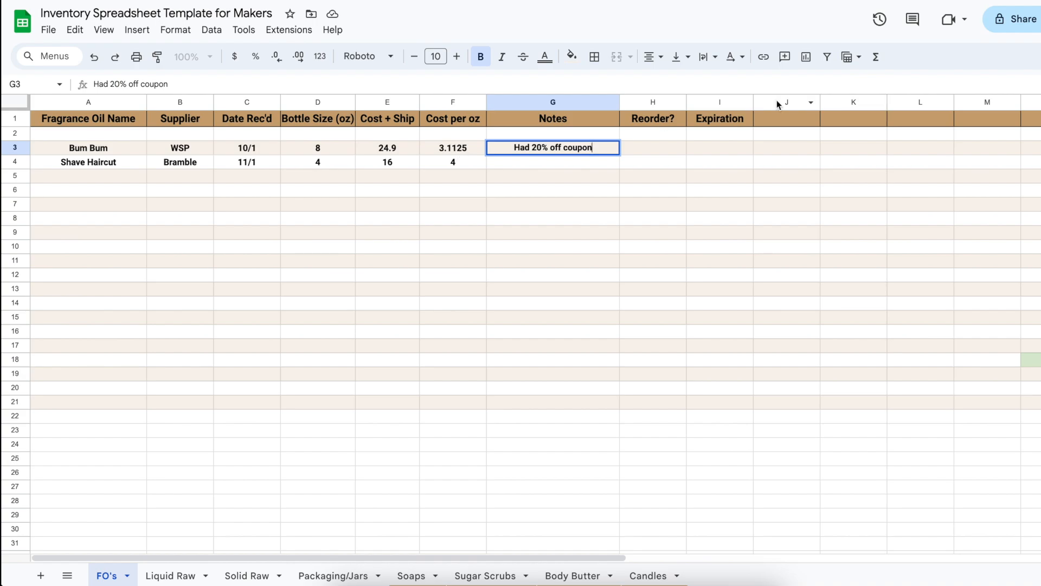
pyautogui.click(663, 147)
pyautogui.write('Y')
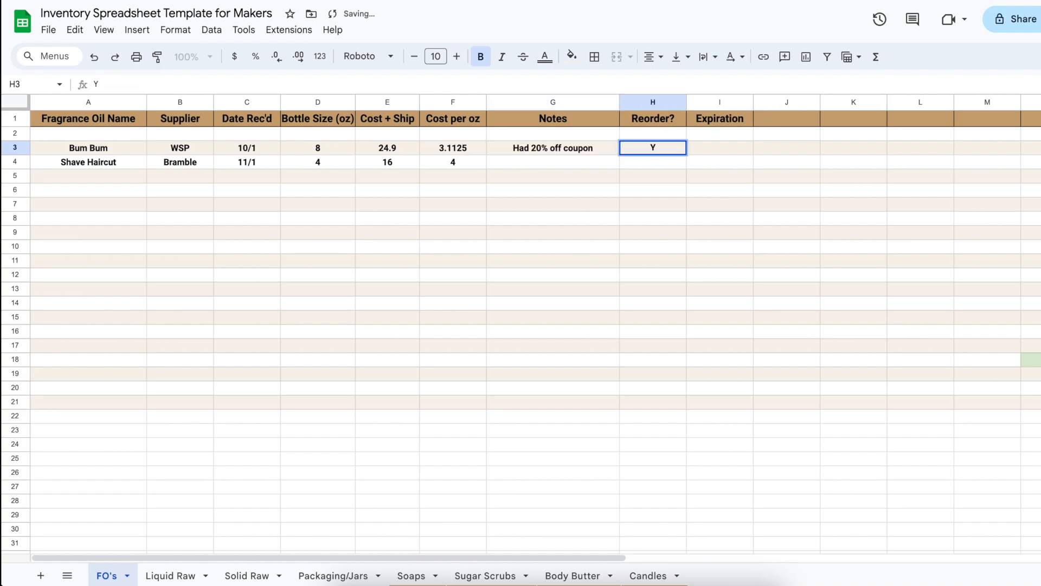
pyautogui.press('Tab')
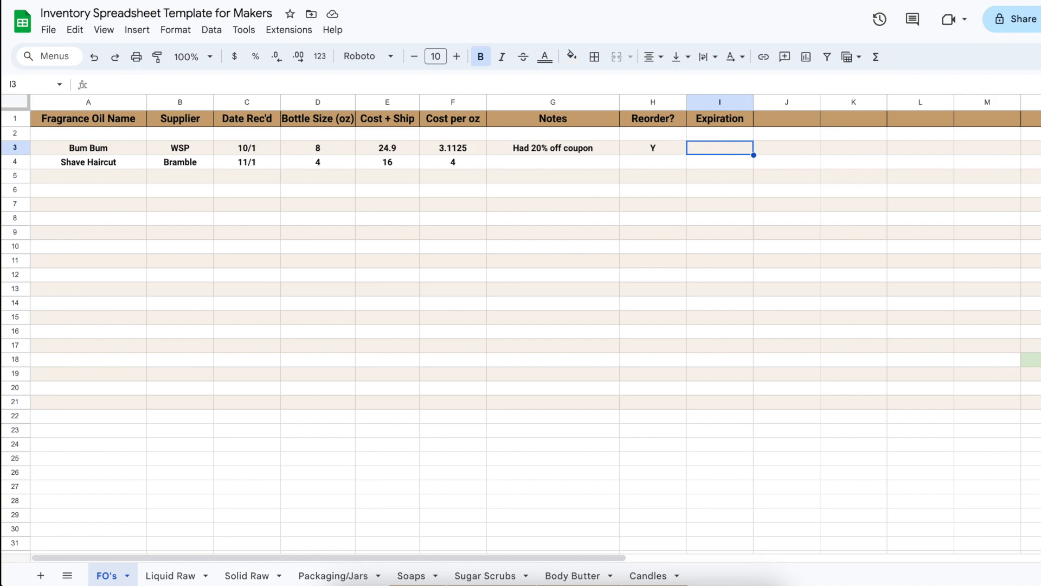
# Set the expiration of the Bum Bum fragrance oil to 10/2024
pyautogui.write('11/')
pyautogui.press('BackSpace')
pyautogui.press('BackSpace')
pyautogui.press('BackSpace')
pyautogui.write('10')
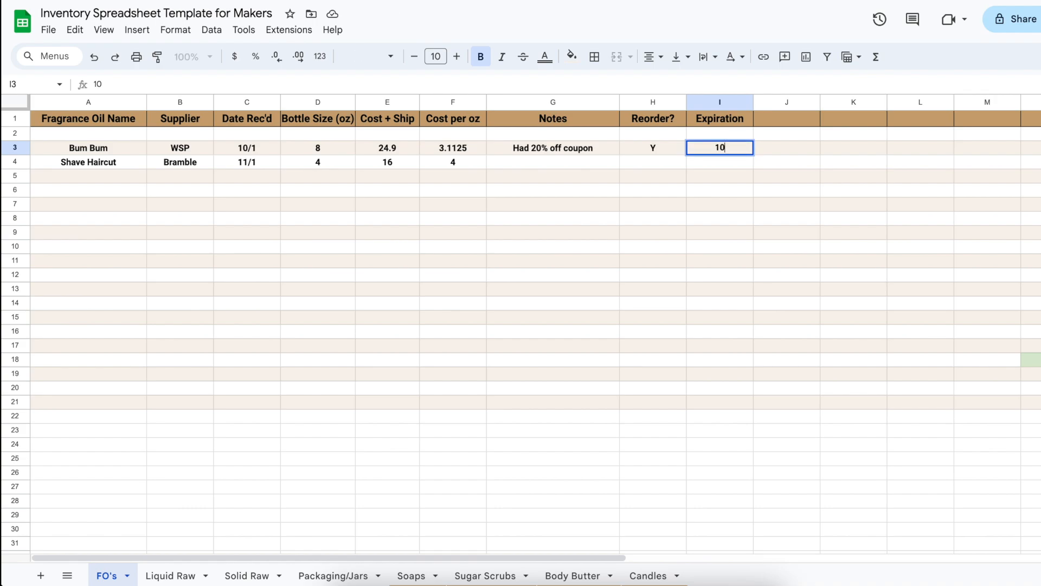
pyautogui.write('/2024')
pyautogui.press('Return')
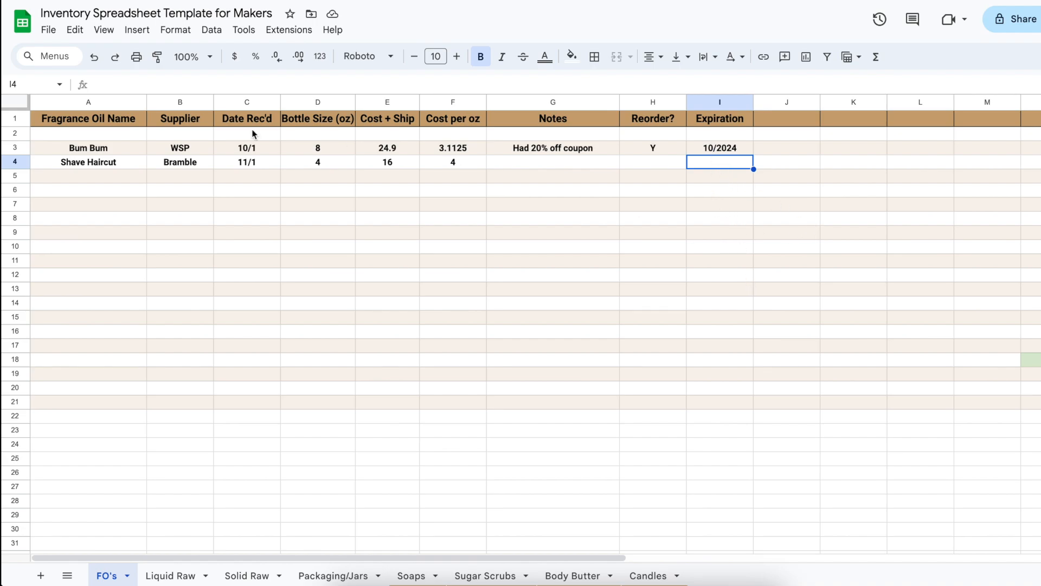
pyautogui.click(96, 175)
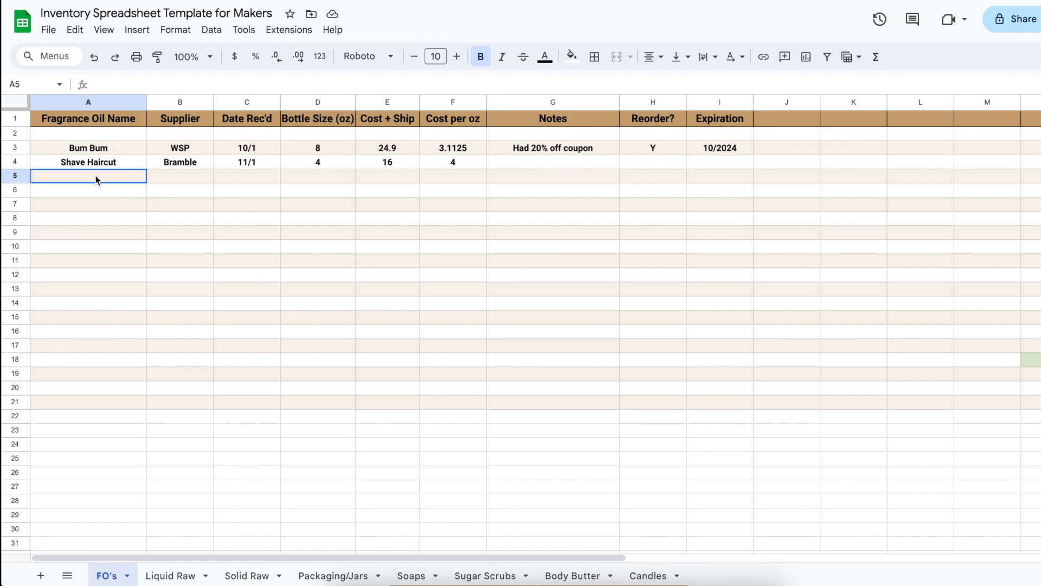
# On the Liquid Raw sheet, enter Distilled Water in row 3 with supplier Target and received date 10/25
pyautogui.click(156, 575)
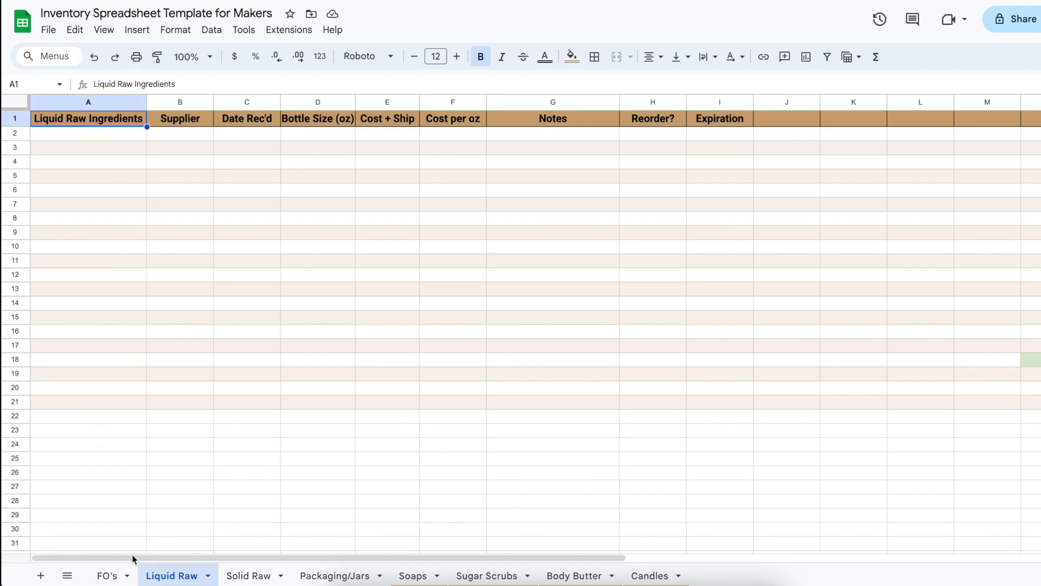
pyautogui.click(105, 152)
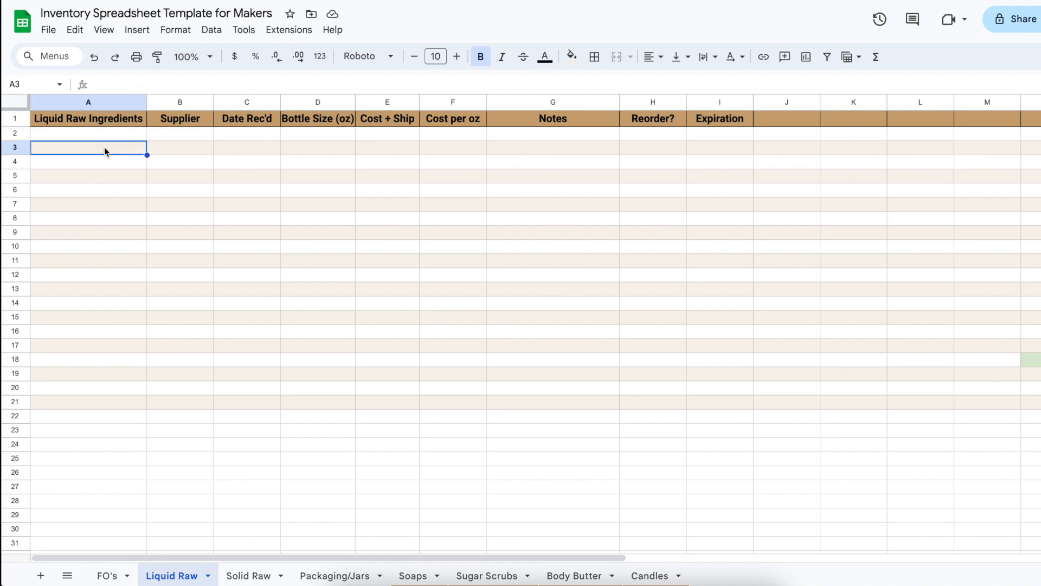
pyautogui.write('Distilled Water')
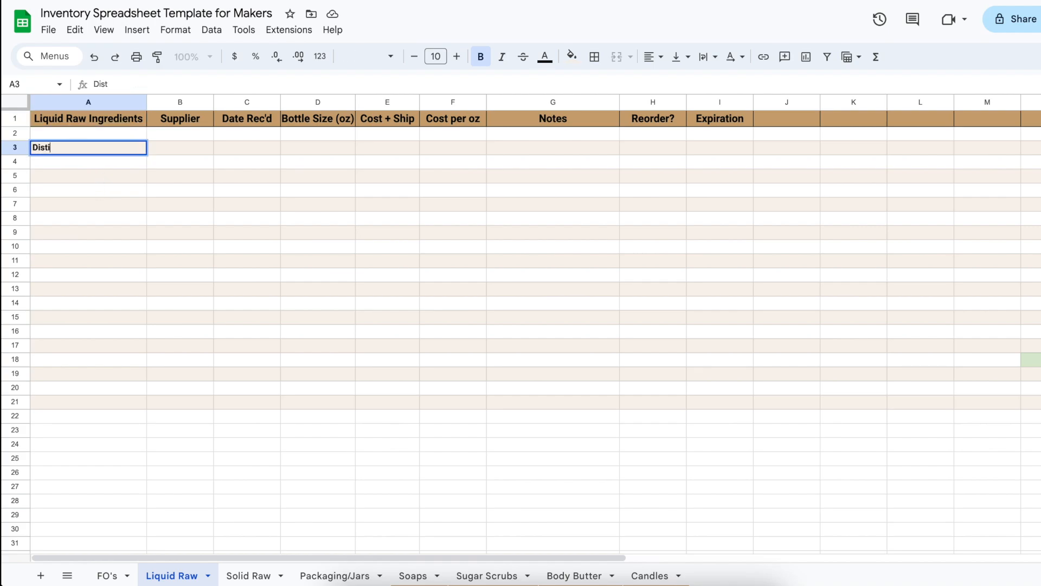
pyautogui.press('Tab')
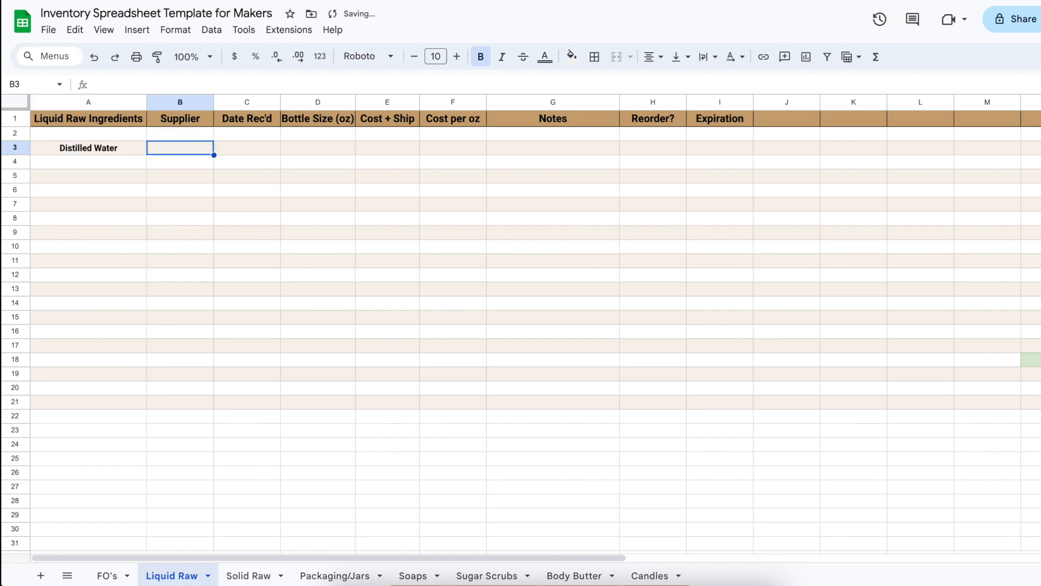
pyautogui.write('Target')
pyautogui.press('Tab')
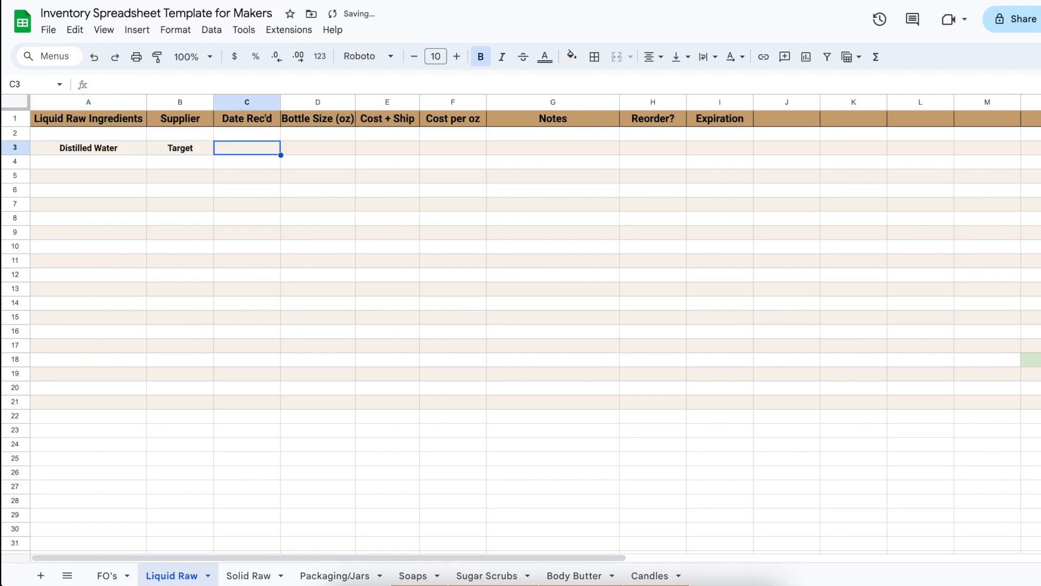
pyautogui.write('10/25')
pyautogui.press('Tab')
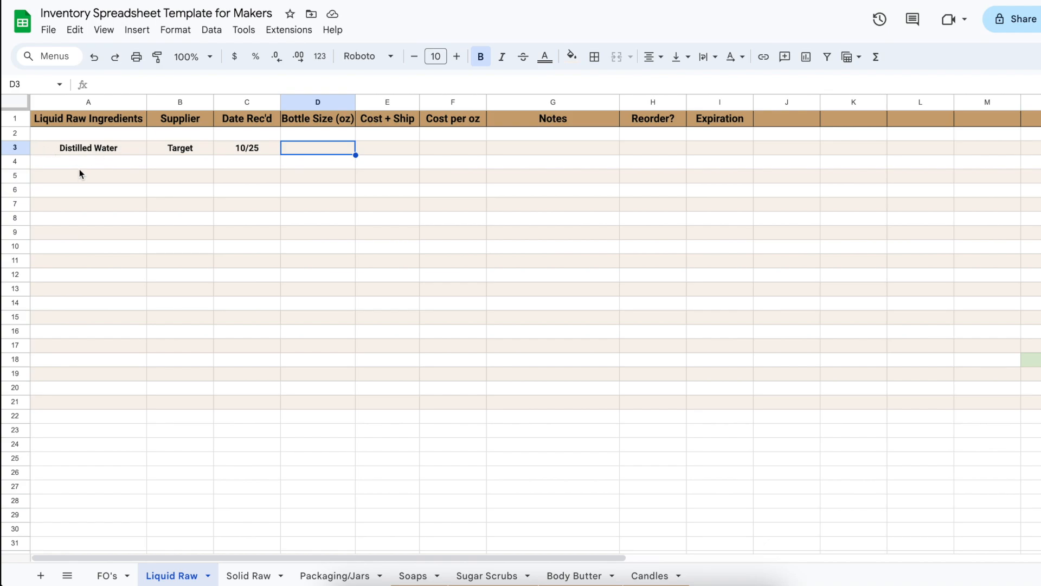
# Give Distilled Water a bottle size of 128 oz and a cost of 1.35, with =E3/D3 as its cost per ounce
pyautogui.write('128')
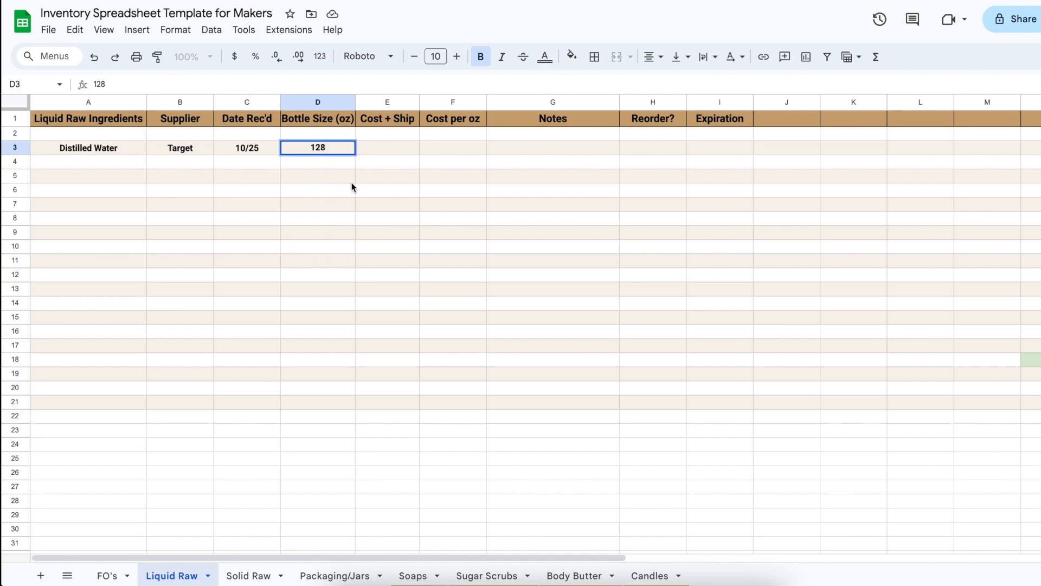
pyautogui.press('Tab')
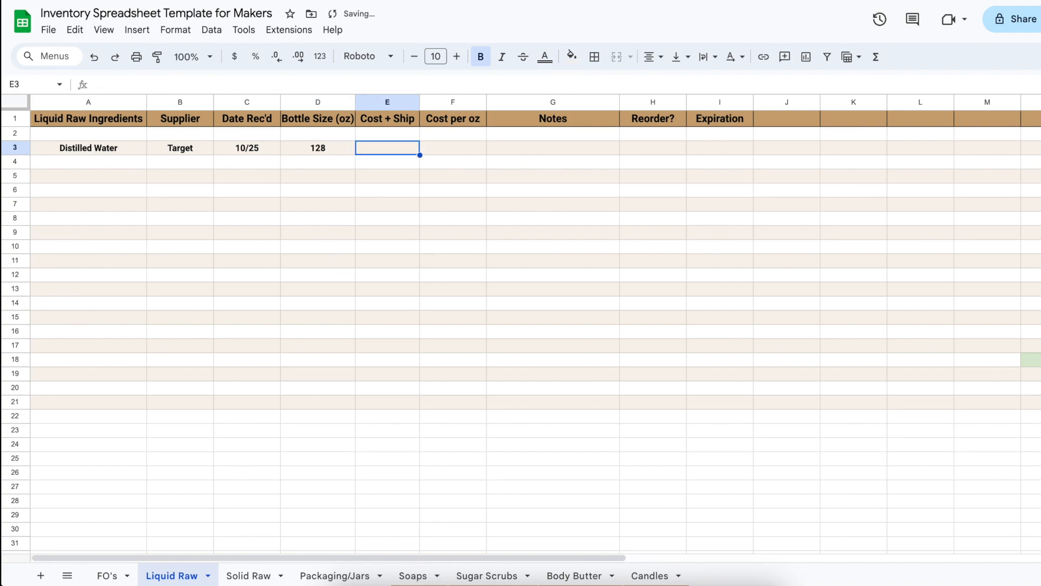
pyautogui.write('1.35')
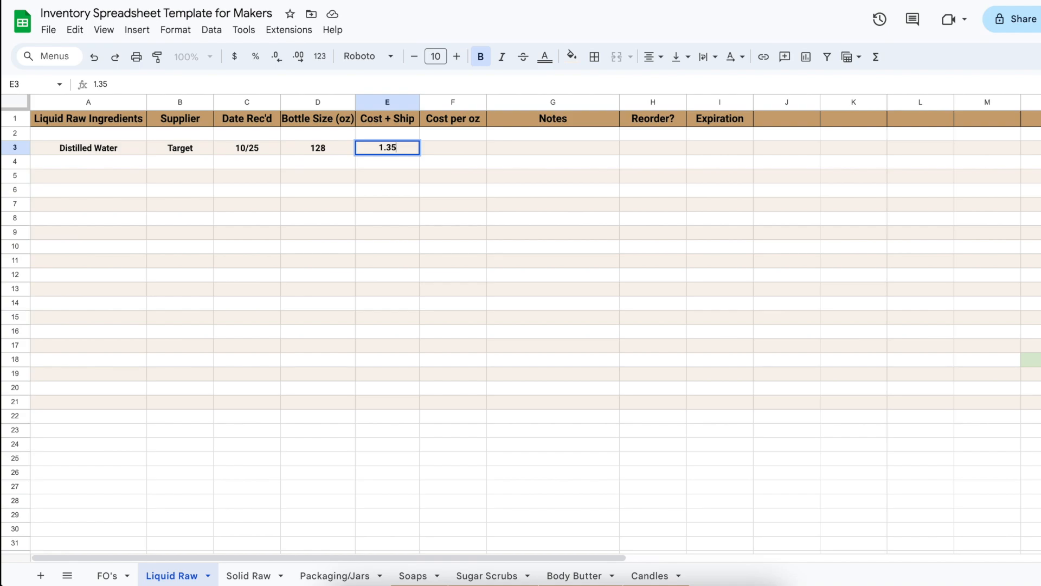
pyautogui.press('Tab')
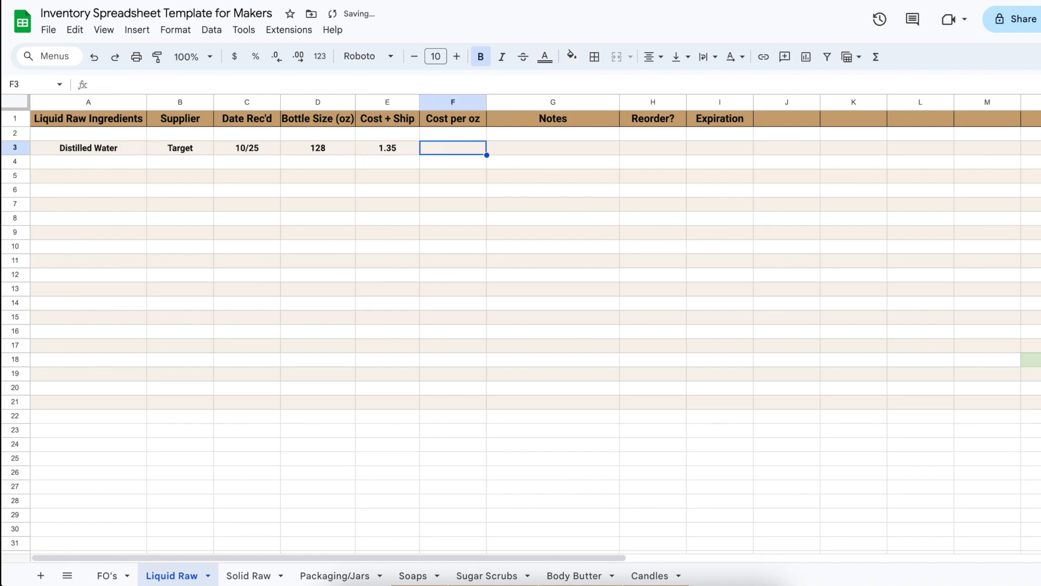
pyautogui.write('=E3/D3')
pyautogui.press('Return')
pyautogui.press('Up')
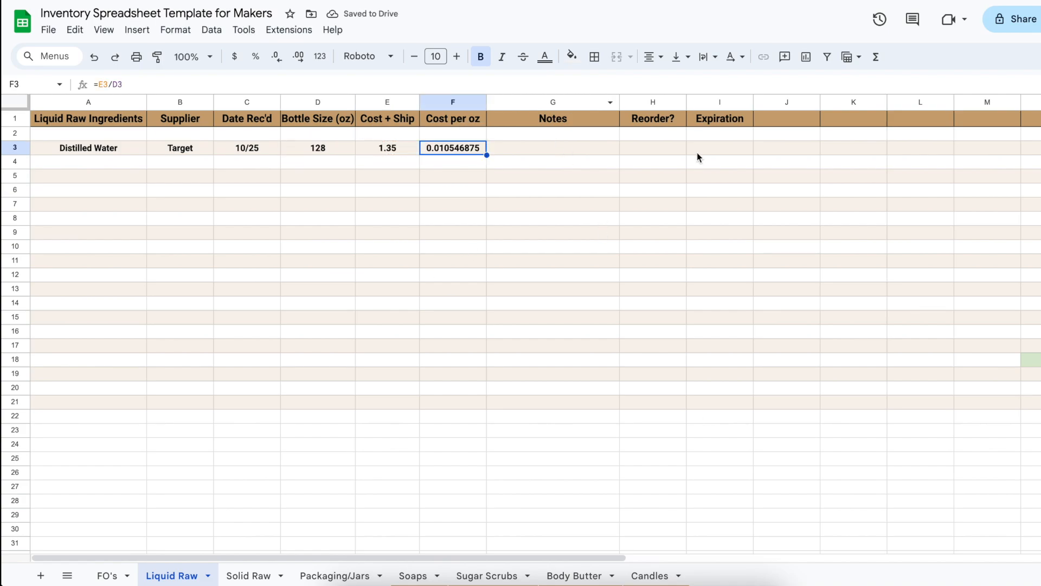
# On the Solid Raw sheet, enter Foaming Bath Whip in row 3 with supplier WSP
pyautogui.hotkey('ctrl', 'shift', 'pagedown')
pyautogui.click(84, 149)
pyautogui.write('Foaming Bath Whi')
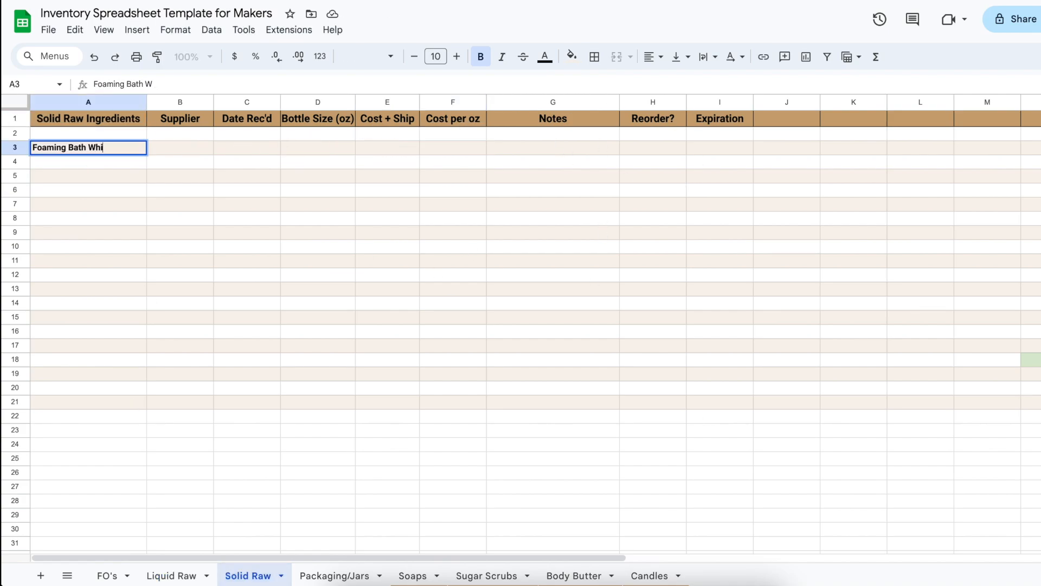
pyautogui.write('p')
pyautogui.press('Tab')
pyautogui.write('WSP')
pyautogui.press('Tab')
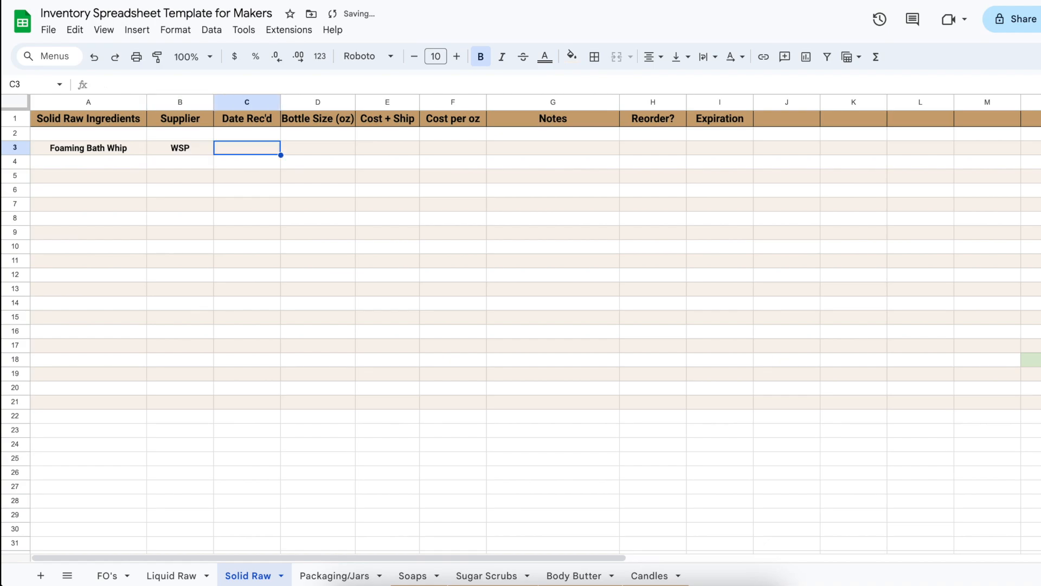
# Fill in Foaming Bath Whip's received date 12/1, bottle size 128 oz and cost plus shipping 73.95
pyautogui.write('1/')
pyautogui.press('BackSpace')
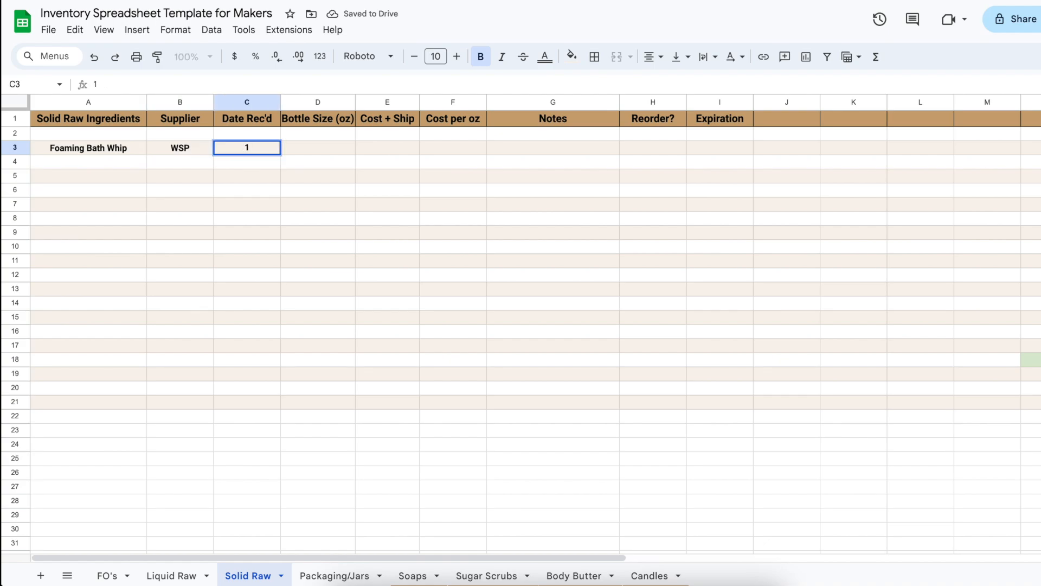
pyautogui.write('2/1')
pyautogui.press('Tab')
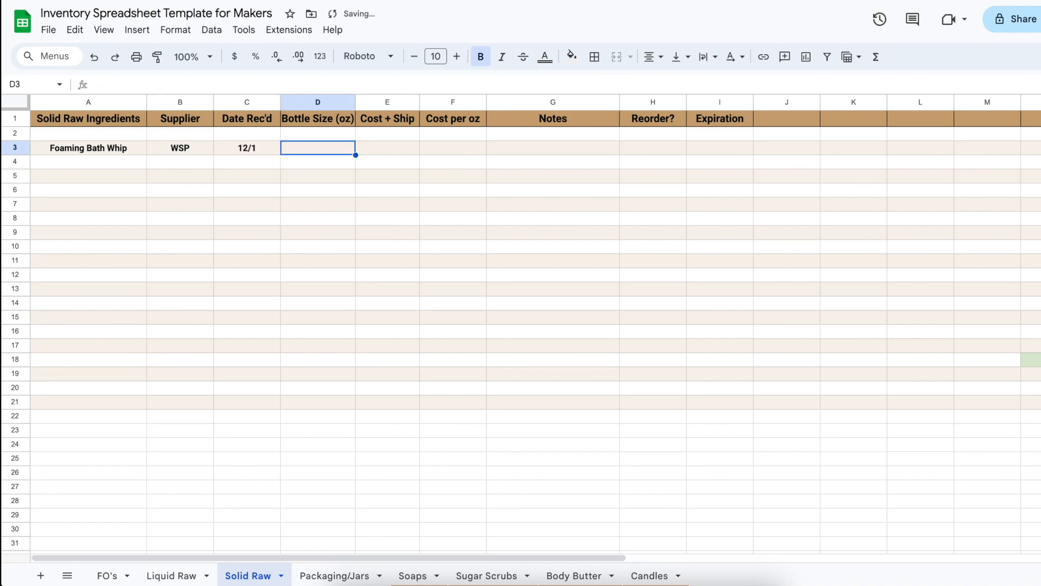
pyautogui.press('Left')
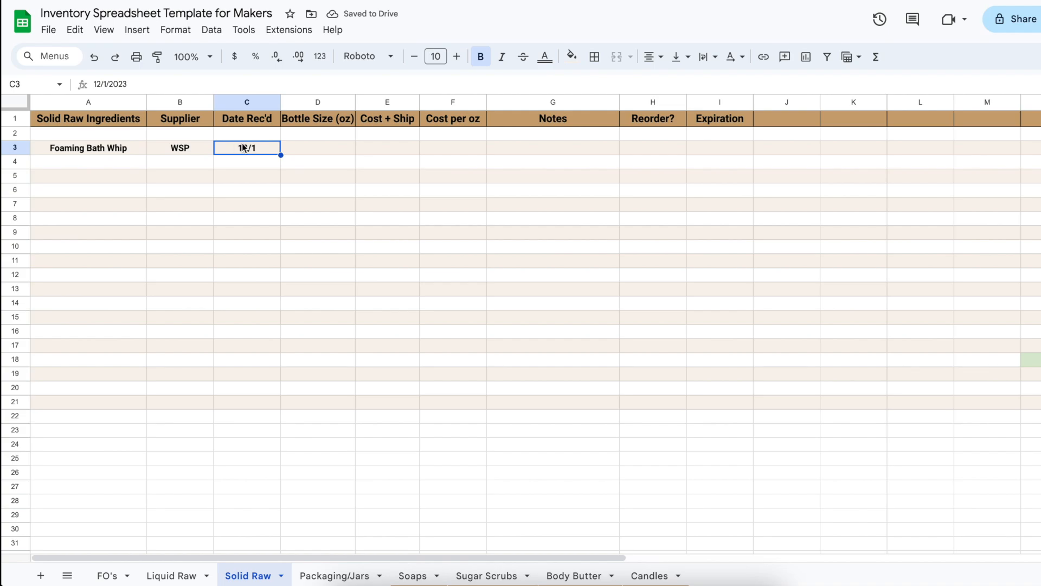
pyautogui.press('Tab')
pyautogui.write('128')
pyautogui.press('Tab')
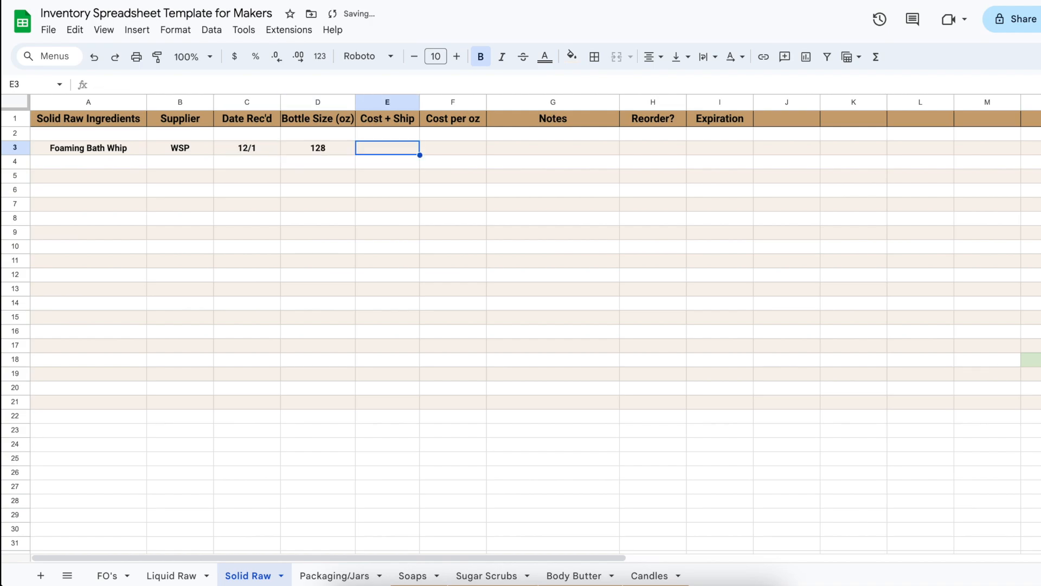
pyautogui.write('73.95')
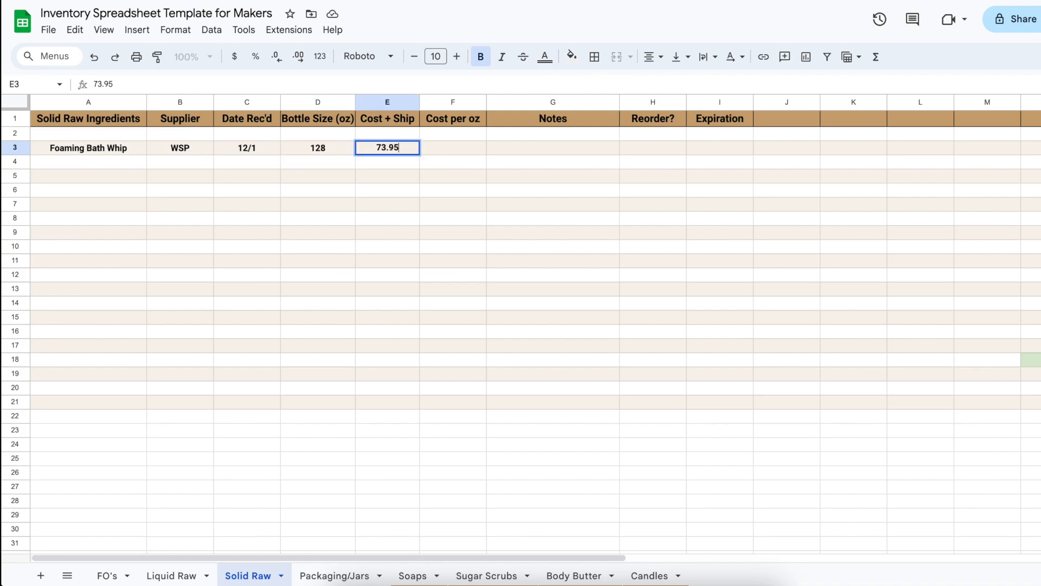
pyautogui.press('Tab')
pyautogui.write('=')
pyautogui.click(387, 153)
pyautogui.write('/')
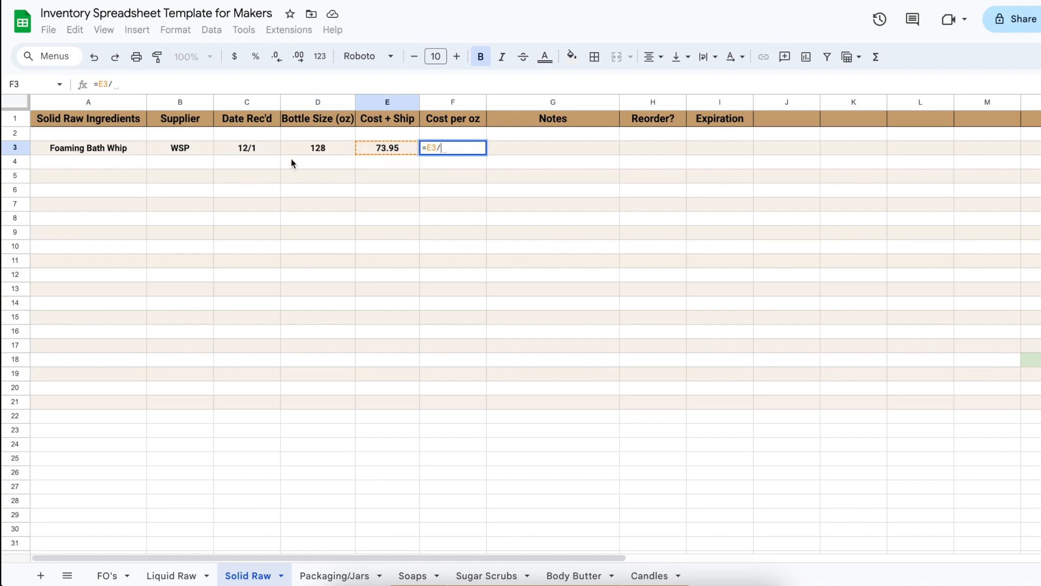
pyautogui.click(307, 147)
pyautogui.write(',')
pyautogui.click(307, 147)
pyautogui.press('BackSpace')
pyautogui.press('BackSpace')
pyautogui.press('BackSpace')
pyautogui.press('BackSpace')
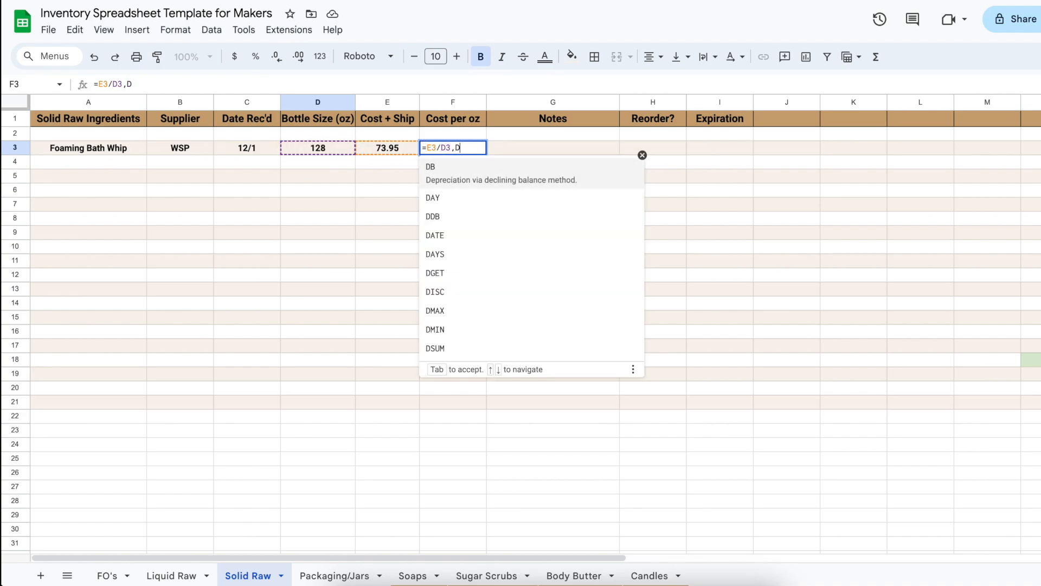
pyautogui.click(329, 149)
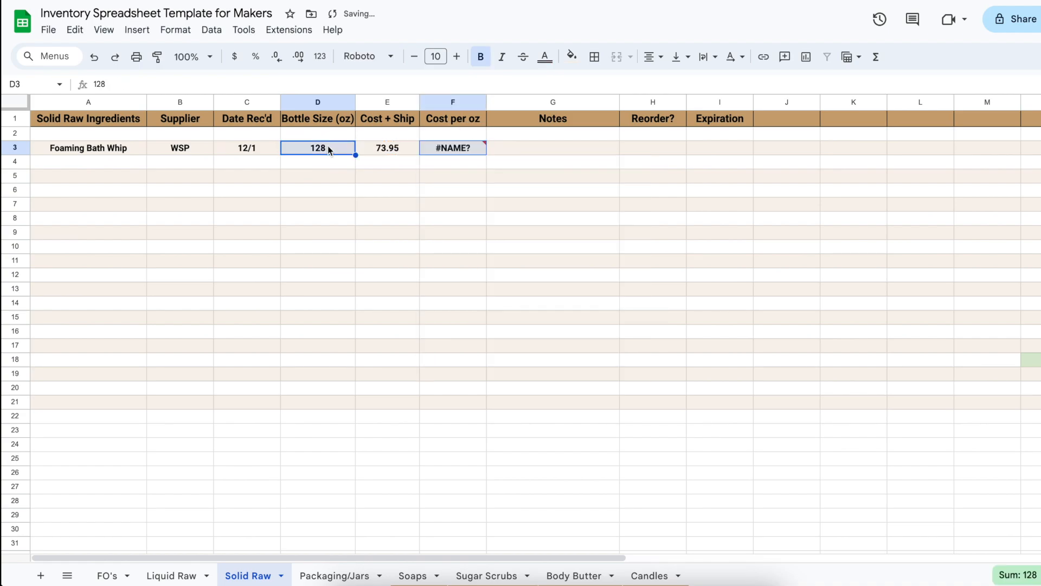
pyautogui.click(447, 153)
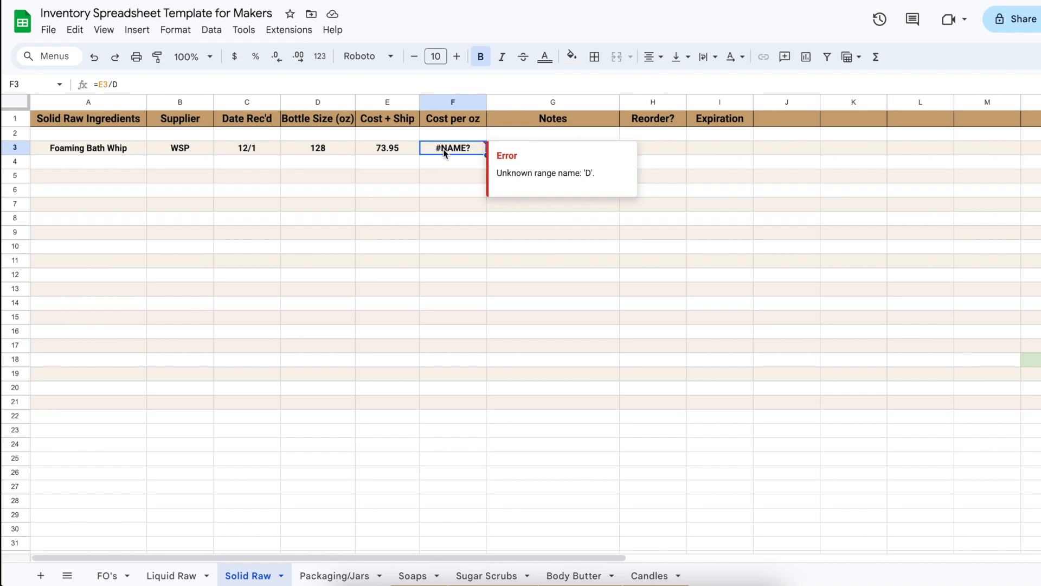
pyautogui.press('Delete')
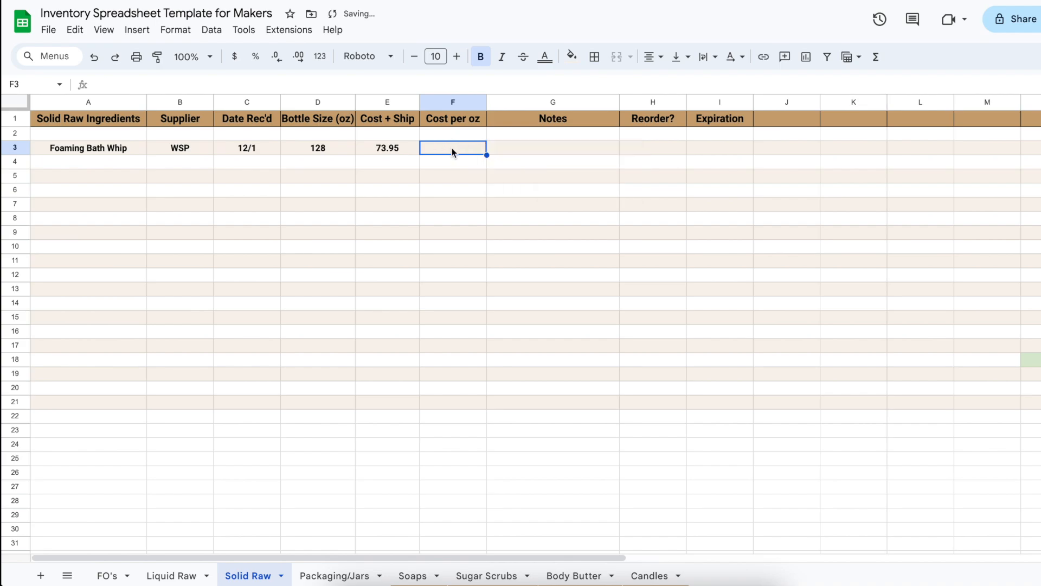
# Calculate Foaming Bath Whip's cost per ounce in F3 by dividing its cost plus shipping by the bottle size, =E3/D3
pyautogui.write('=')
pyautogui.click(398, 148)
pyautogui.write('?')
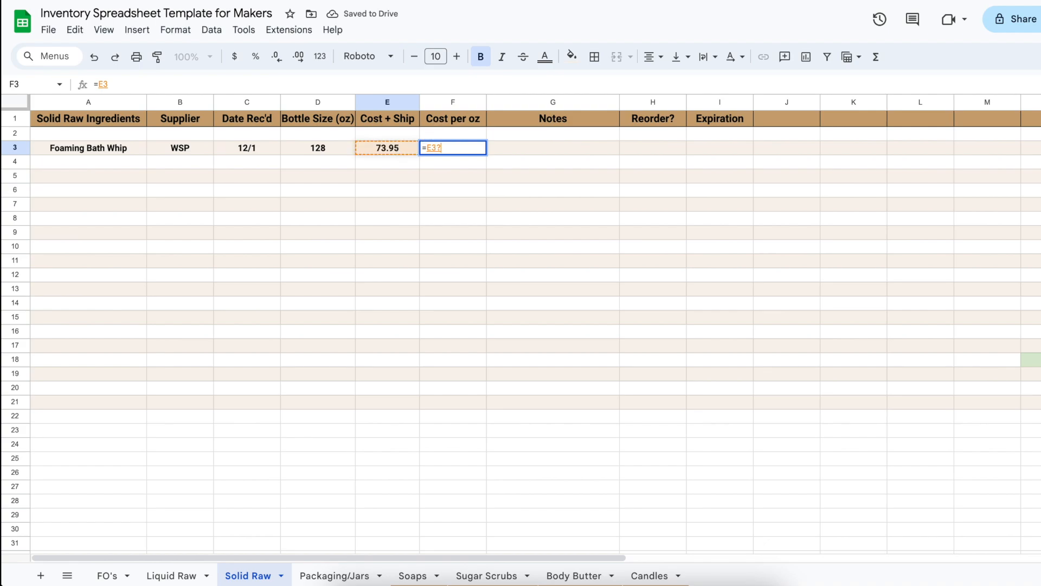
pyautogui.press('BackSpace')
pyautogui.write('/')
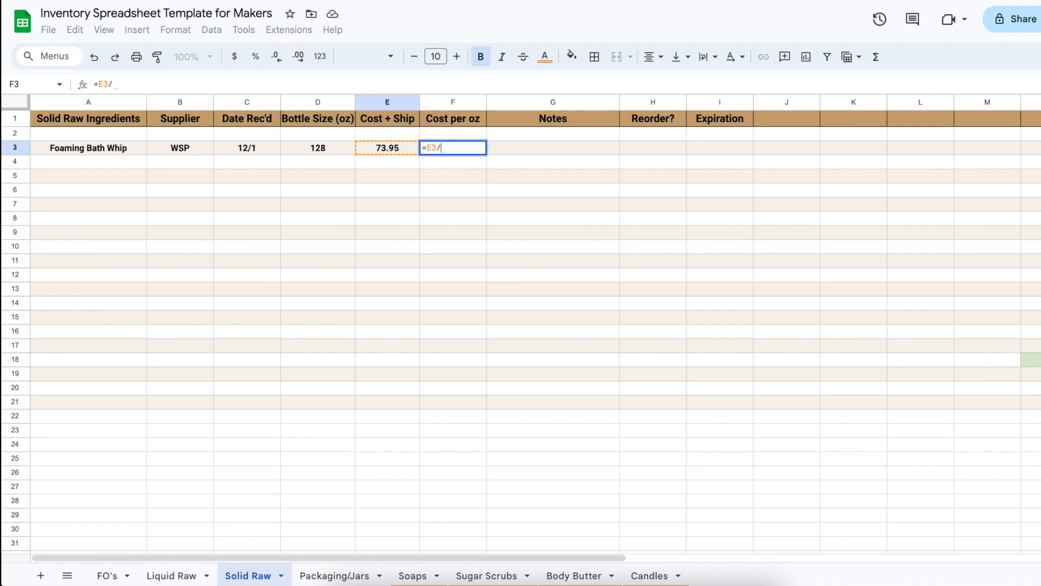
pyautogui.click(336, 145)
pyautogui.press('Return')
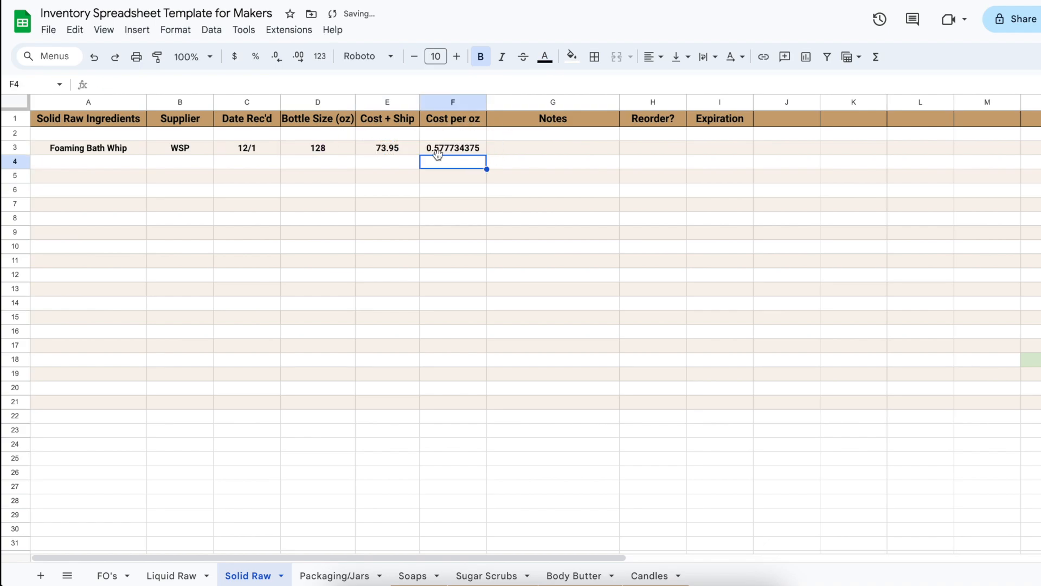
# View the Packaging/Jars sheet and return to the Liquid Raw sheet
pyautogui.click(334, 575)
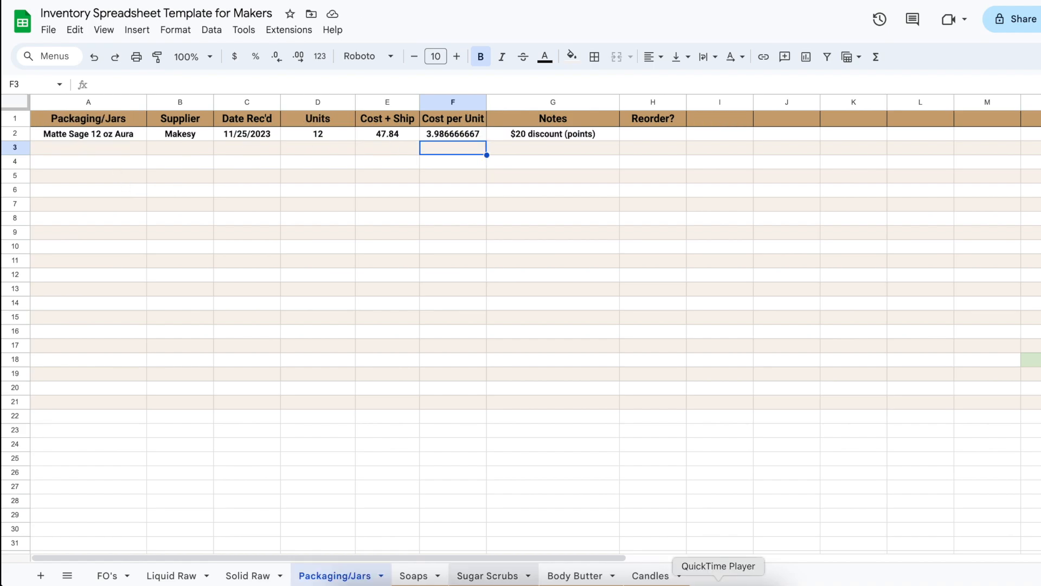
pyautogui.click(171, 576)
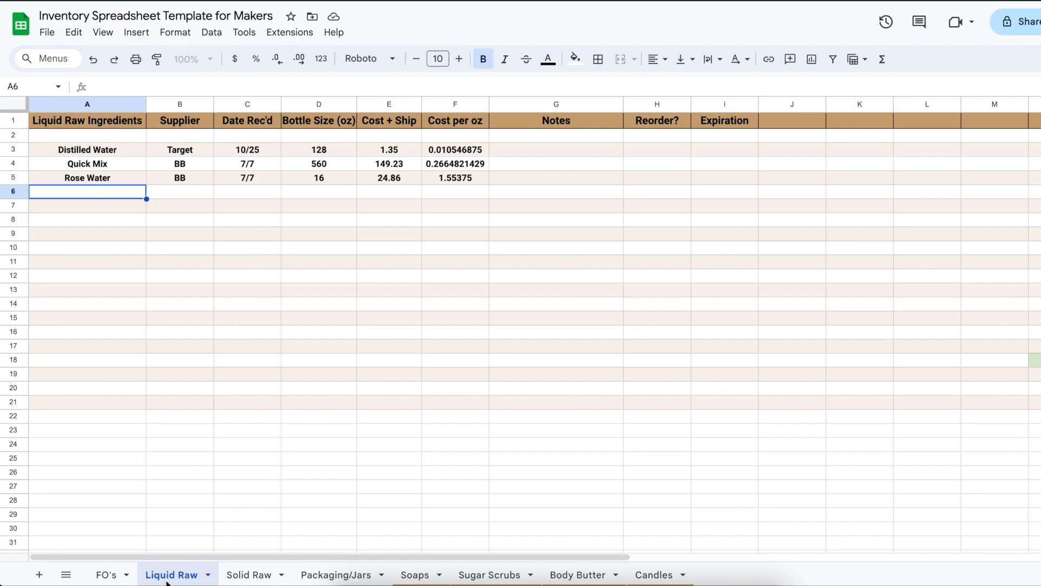
# Look through the Solid Raw and Packaging/Jars sheets, then examine the Base Recipe ingredients on the Soaps sheet
pyautogui.click(246, 575)
pyautogui.click(317, 576)
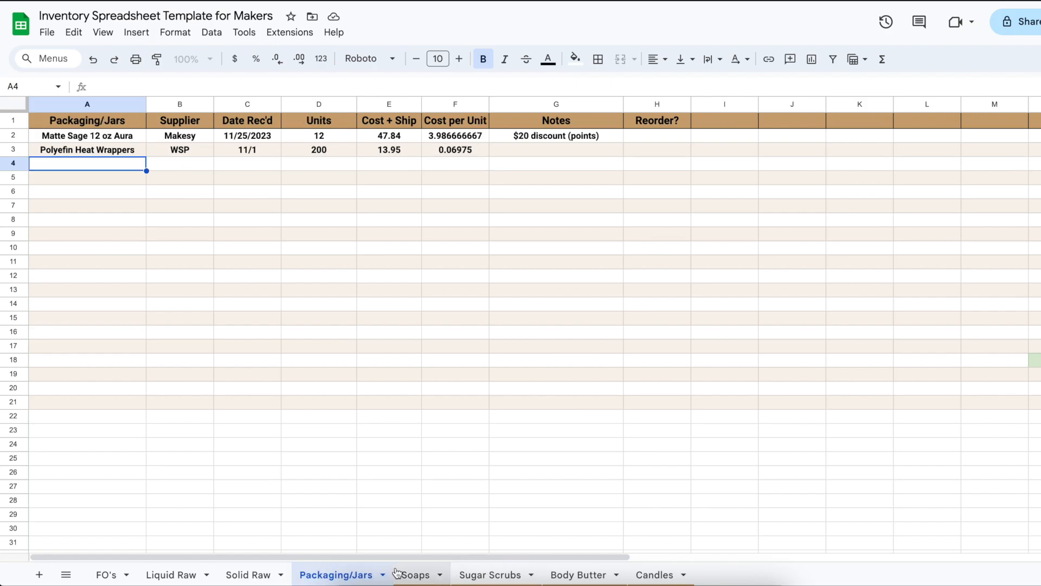
pyautogui.click(415, 576)
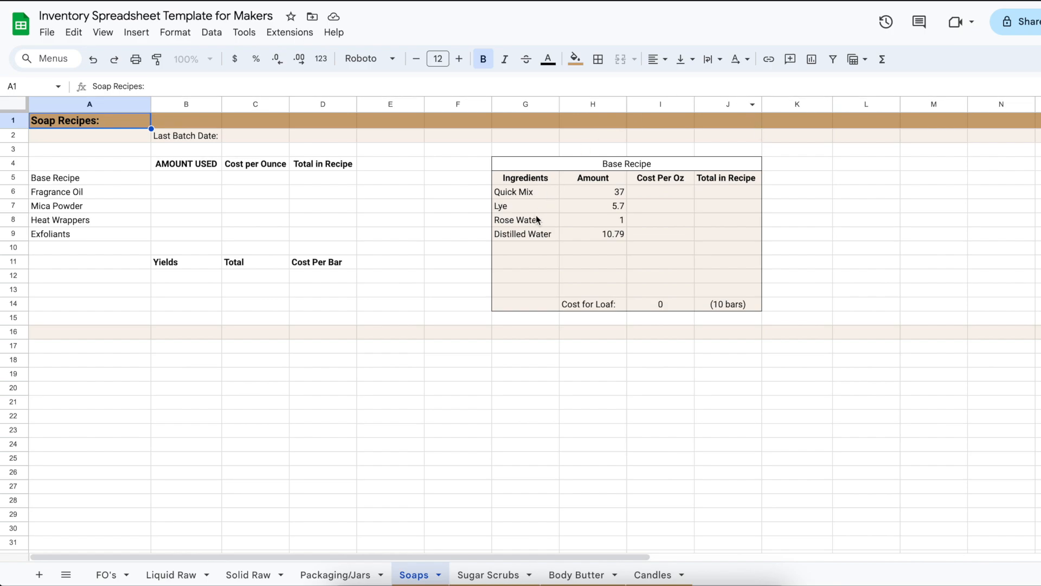
pyautogui.click(515, 193)
pyautogui.click(514, 218)
pyautogui.click(513, 208)
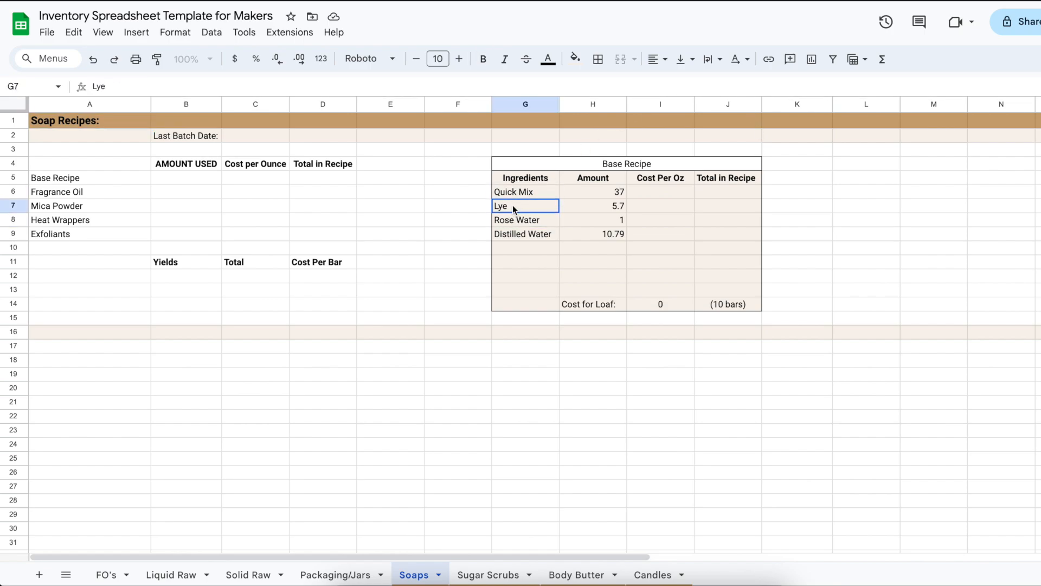
pyautogui.click(516, 223)
pyautogui.click(519, 233)
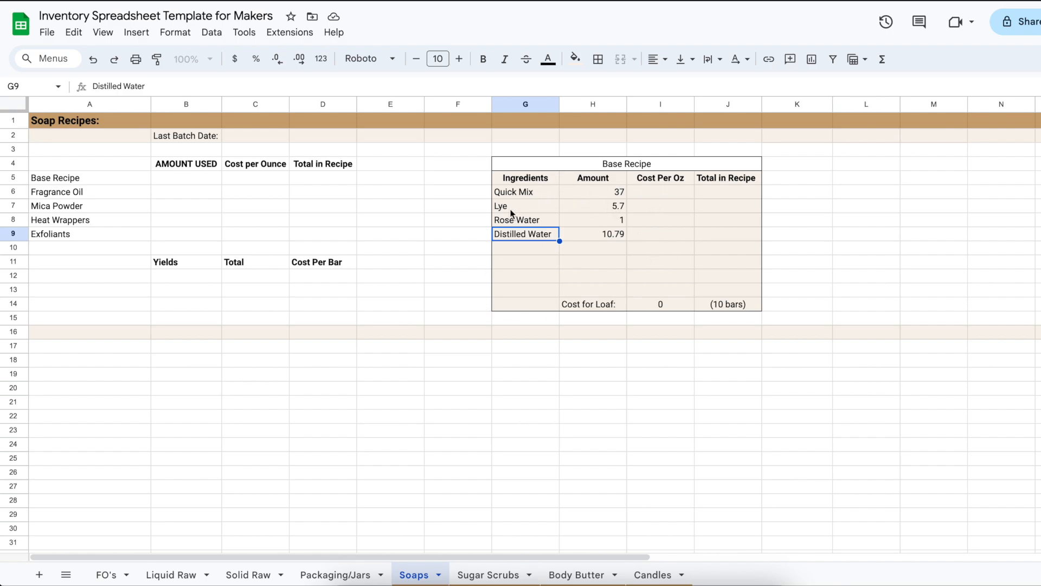
pyautogui.click(644, 192)
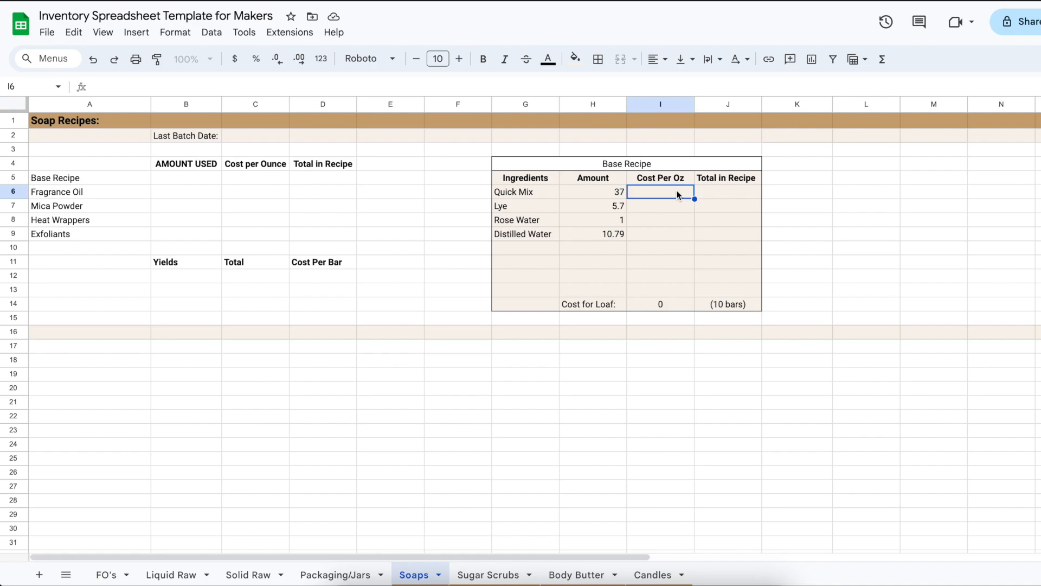
pyautogui.write('=')
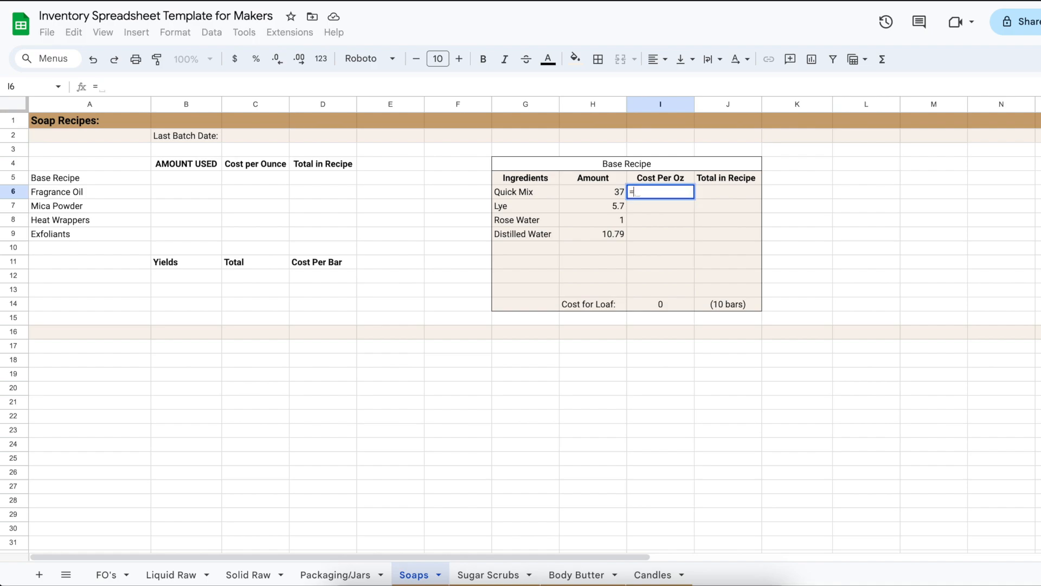
pyautogui.click(614, 196)
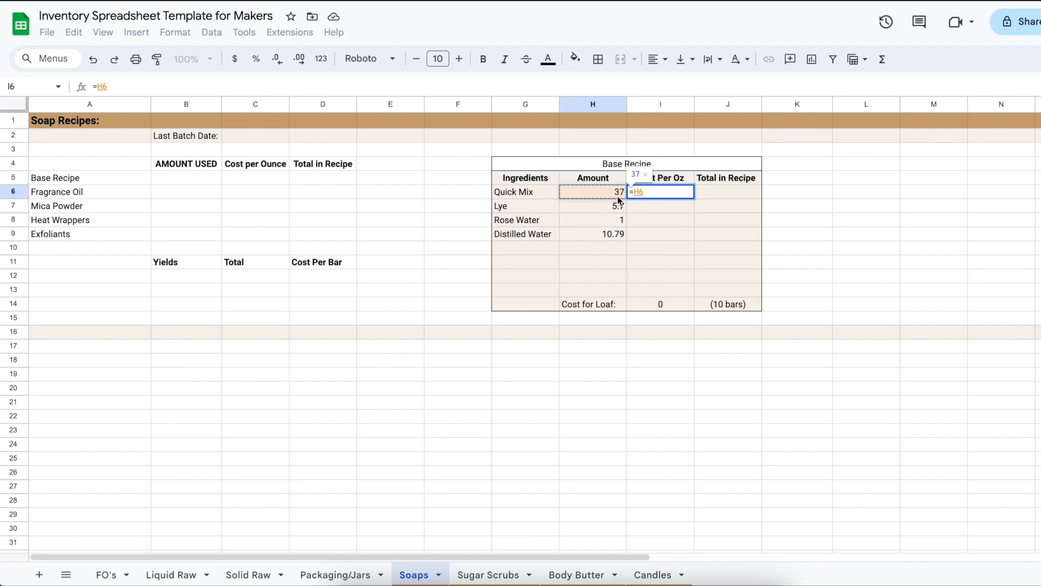
pyautogui.press('Escape')
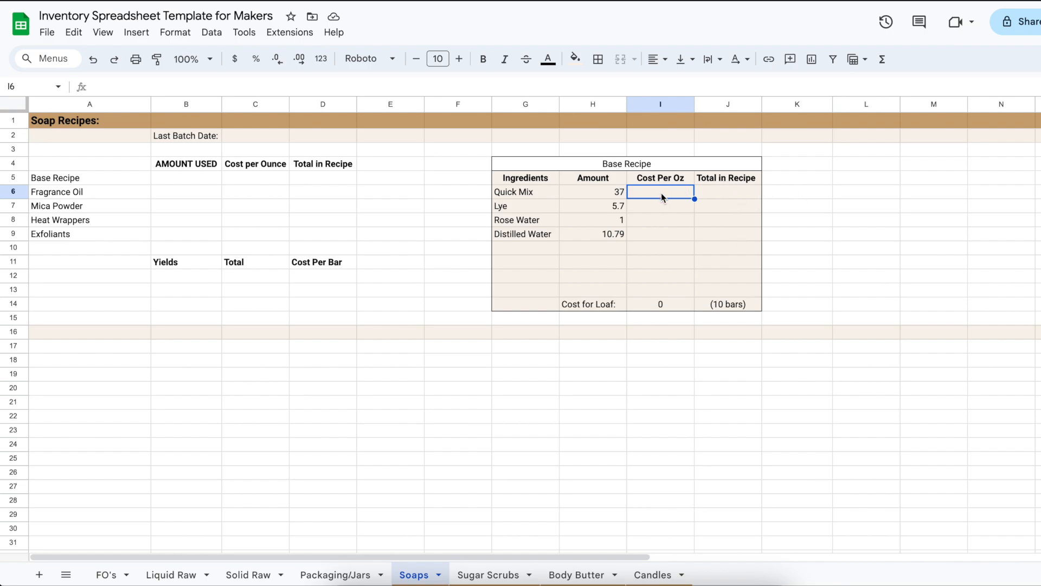
# Link Quick Mix's Cost Per Oz in I6 of the Base Recipe to its cost on the Liquid Raw sheet, ='Liquid Raw'!F4
pyautogui.write('=')
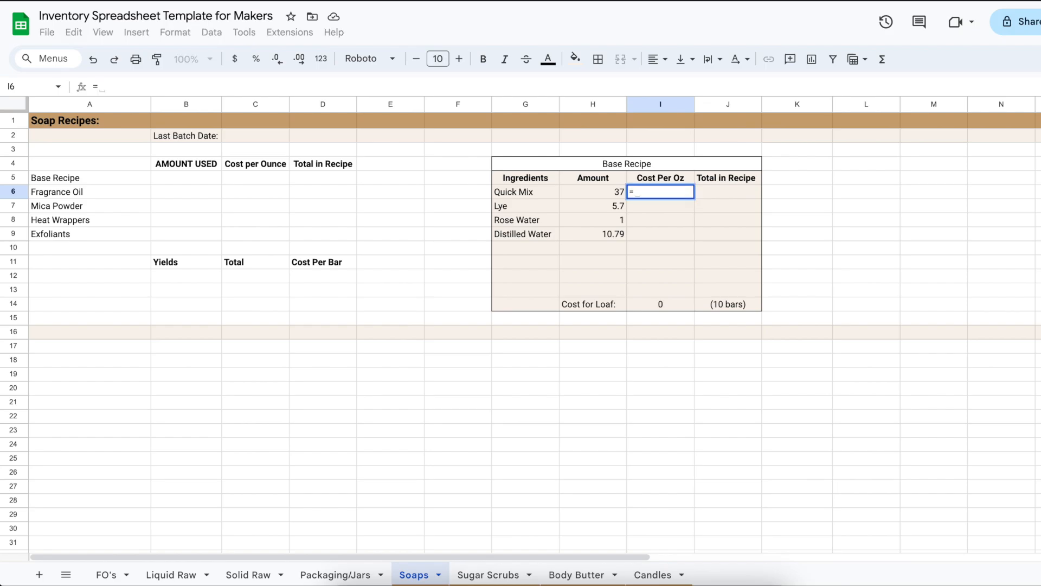
pyautogui.click(165, 579)
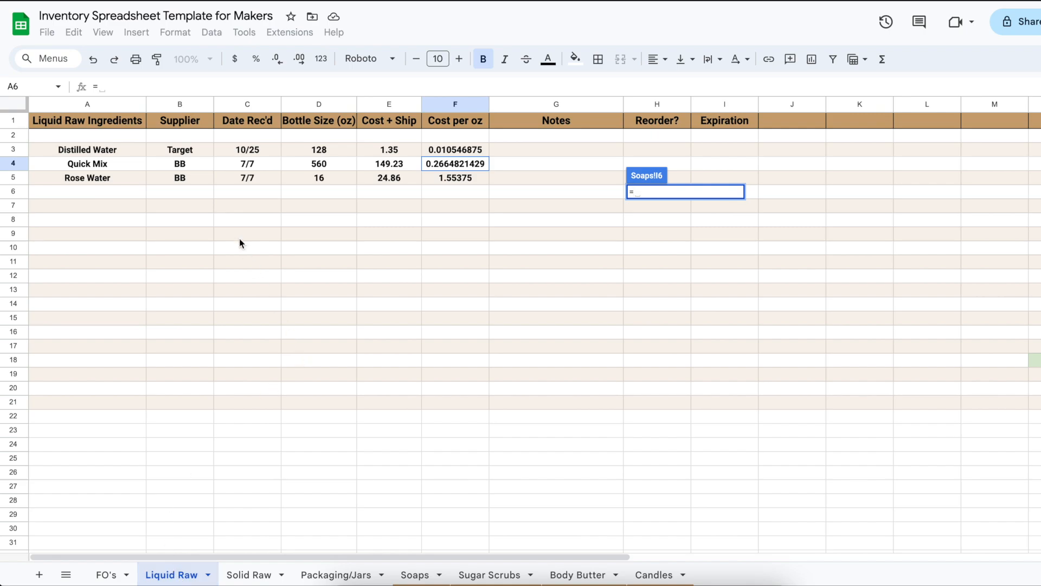
pyautogui.click(448, 167)
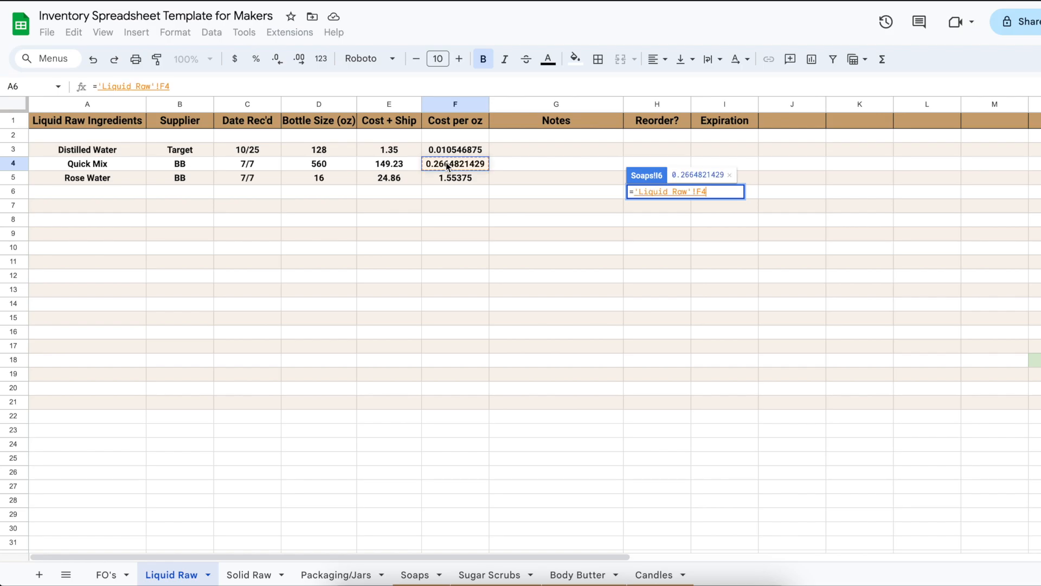
pyautogui.press('Return')
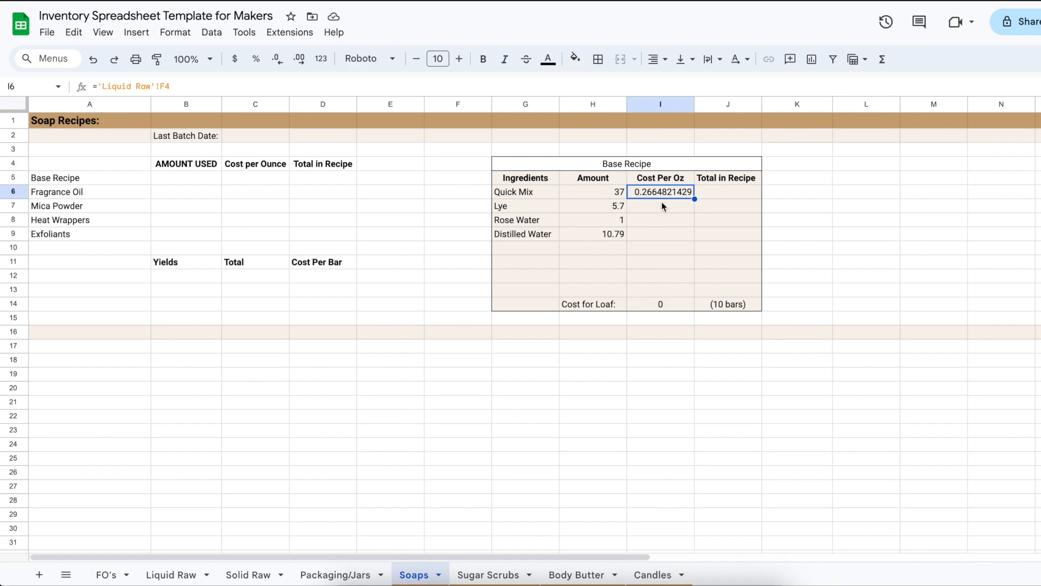
# Calculate Quick Mix's Total in Recipe in J6 by multiplying its amount by its cost per ounce, =H6*I6
pyautogui.click(716, 195)
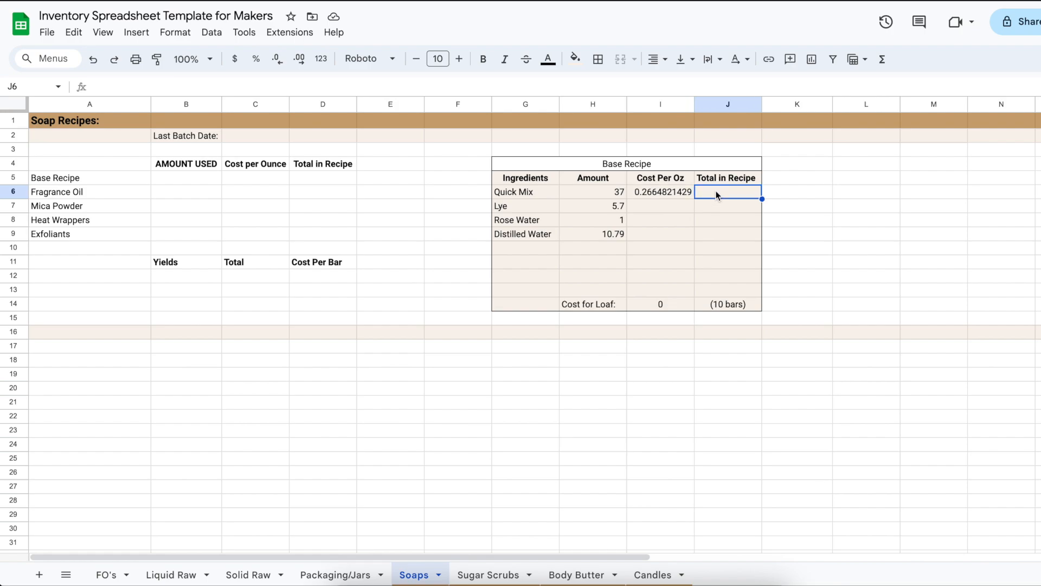
pyautogui.write('=')
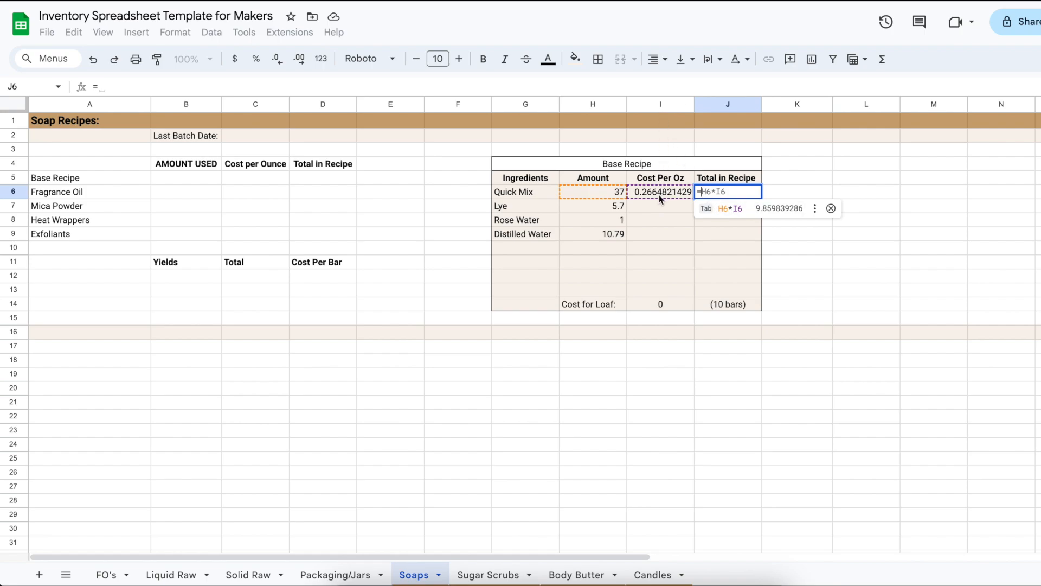
pyautogui.press('Tab')
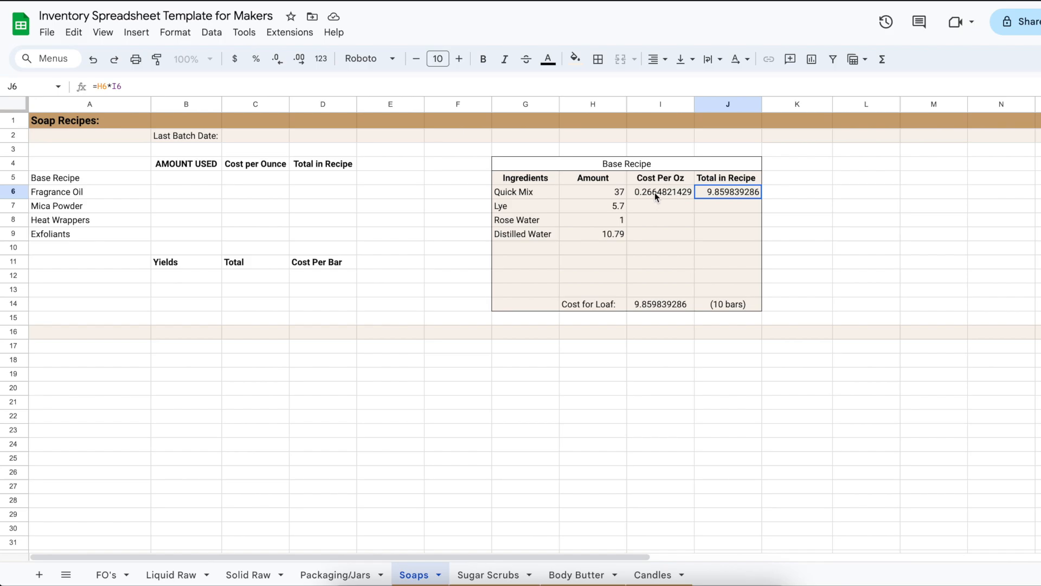
# Compare Quick Mix's cost per ounce on the Liquid Raw sheet with its linked cell in the Soaps Base Recipe
pyautogui.click(179, 575)
pyautogui.click(447, 164)
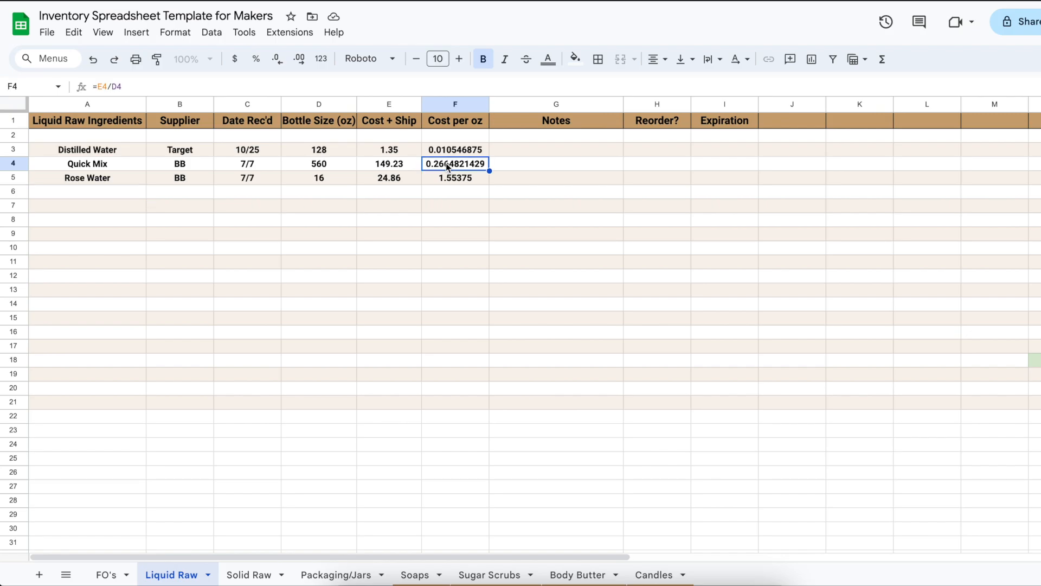
pyautogui.click(417, 575)
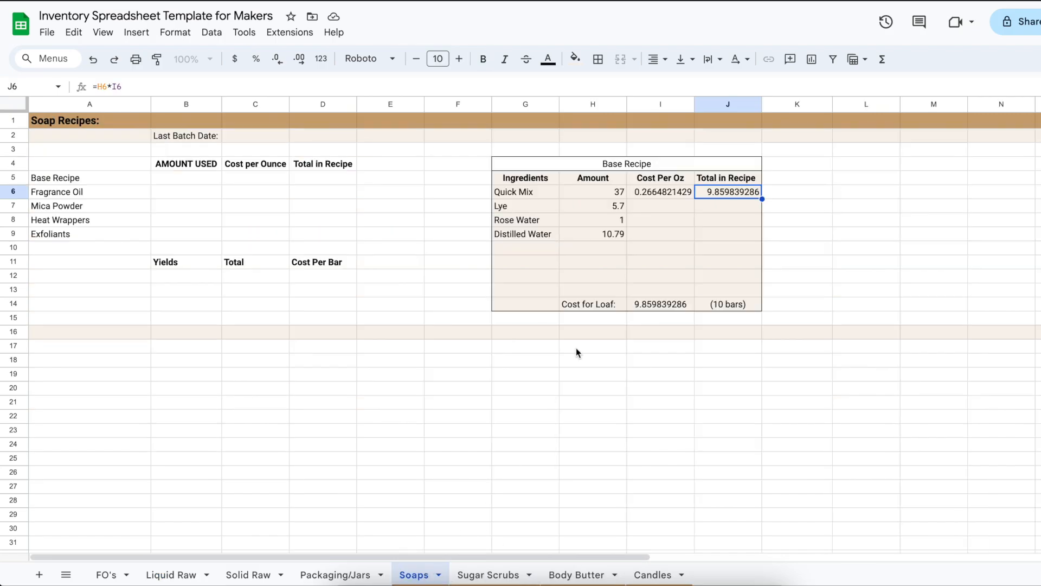
pyautogui.click(651, 200)
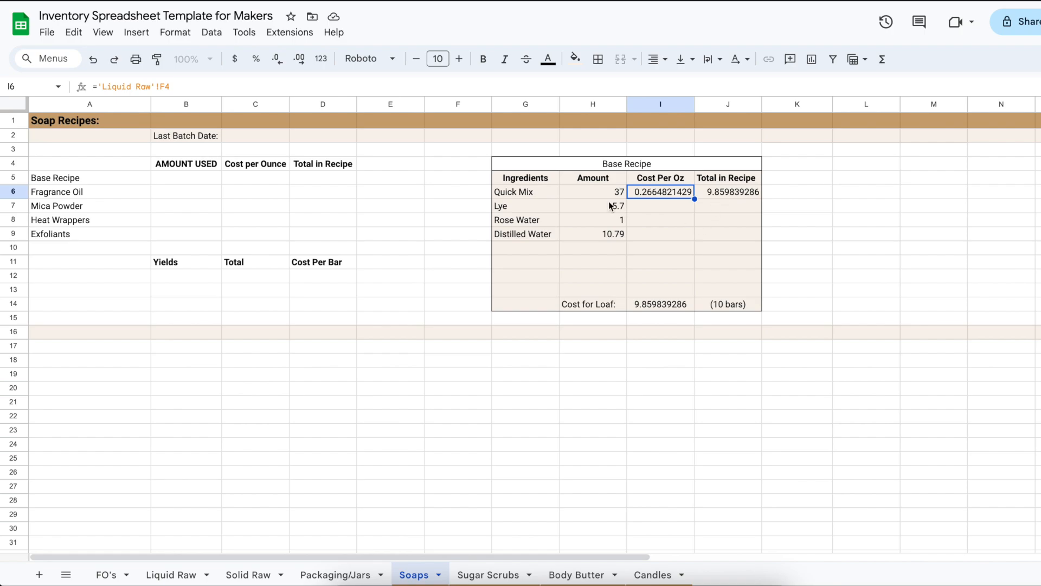
# Link Lye's Cost Per Oz in I7 to the Sodium Hydroxide Lye cost on the Solid Raw sheet, ='Solid Raw'!F5
pyautogui.click(662, 208)
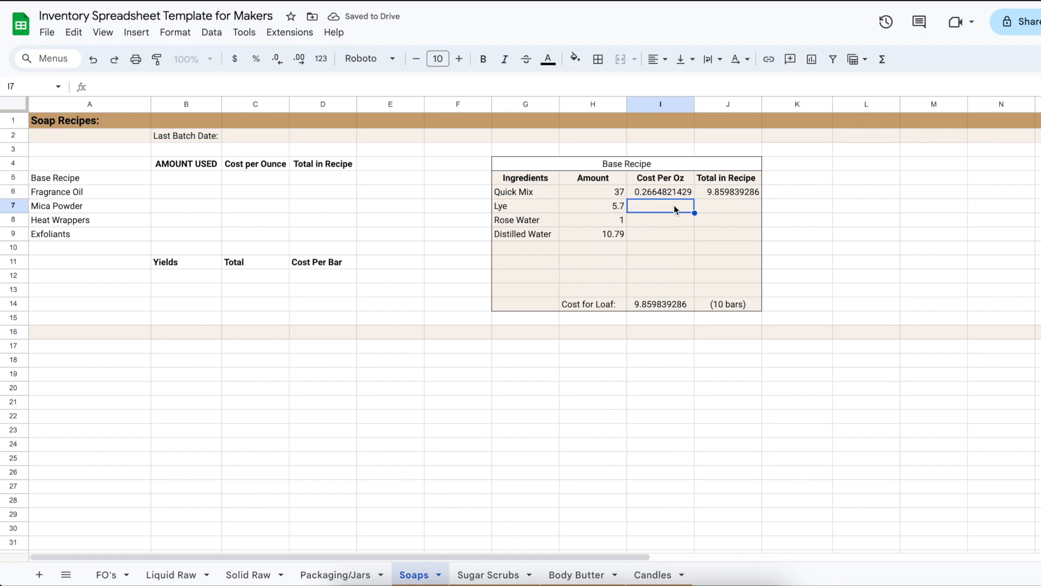
pyautogui.write("='Liquid Raw'!F5")
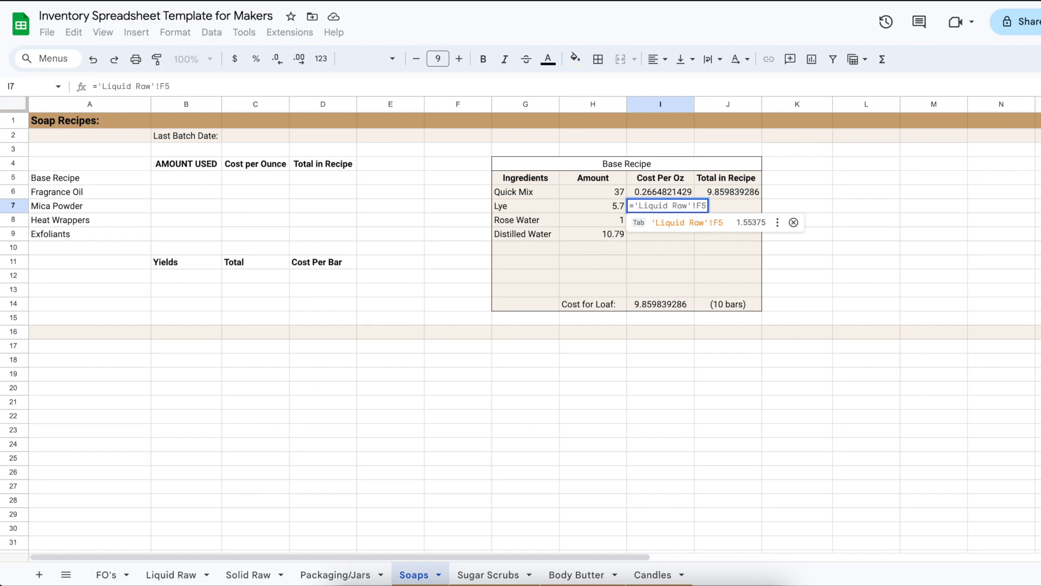
pyautogui.click(249, 575)
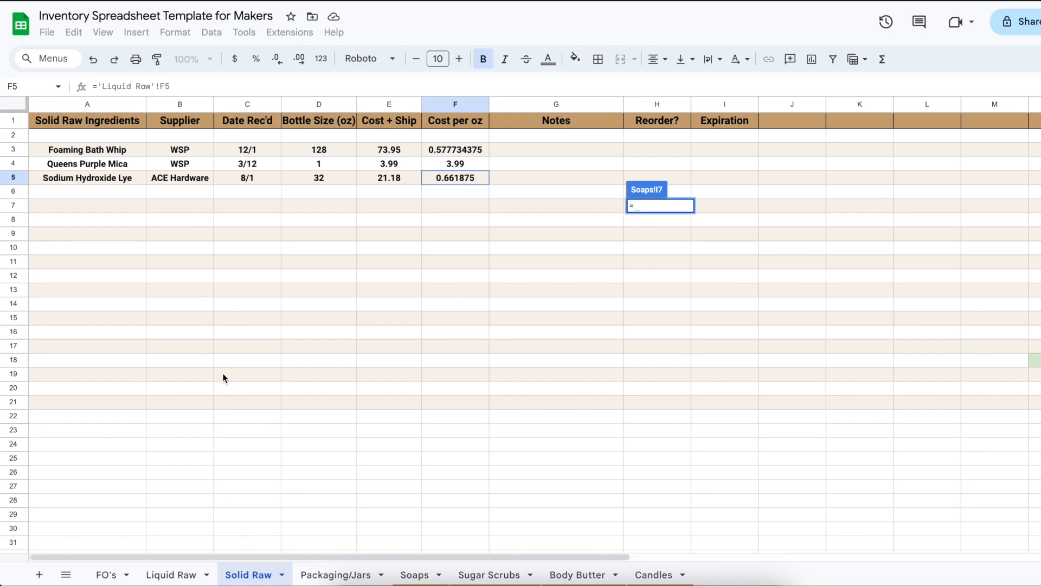
pyautogui.click(444, 177)
pyautogui.press('Return')
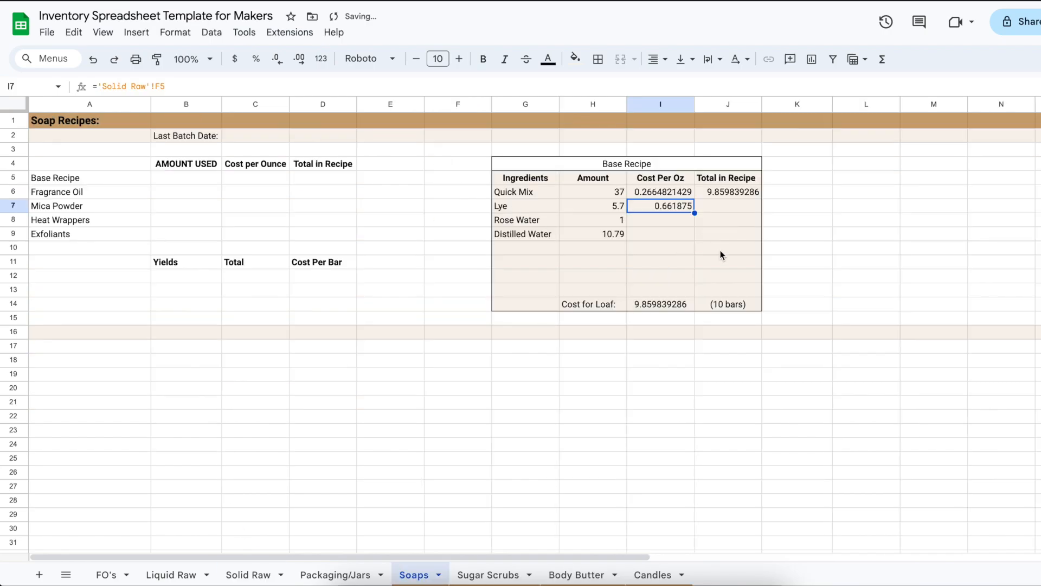
# Link Rose Water's Cost Per Oz in I8 to its cost per ounce on the Liquid Raw sheet, ='Liquid Raw'!F5
pyautogui.click(662, 223)
pyautogui.write('=')
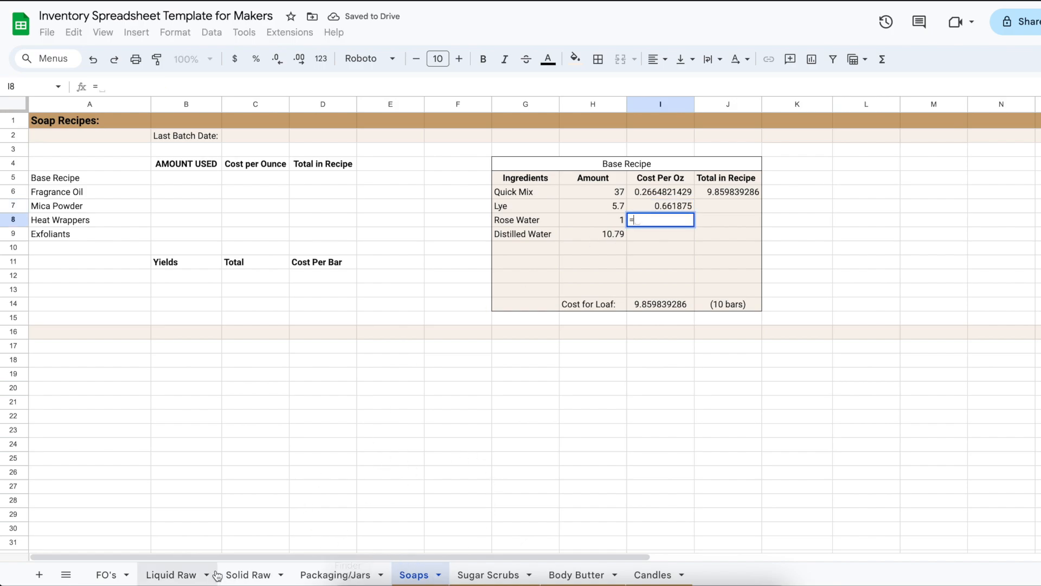
pyautogui.click(172, 575)
pyautogui.click(460, 179)
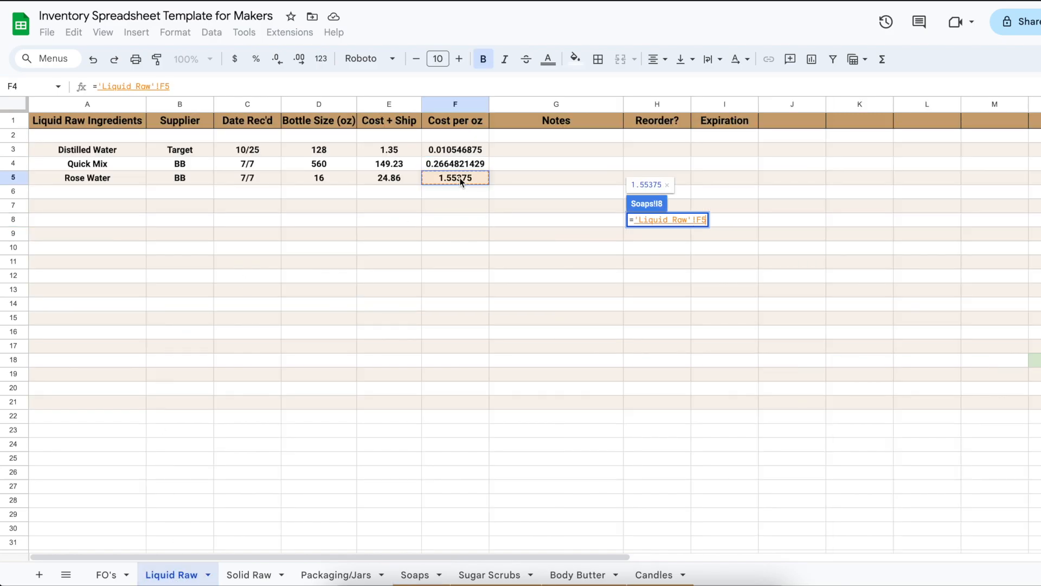
pyautogui.press('Return')
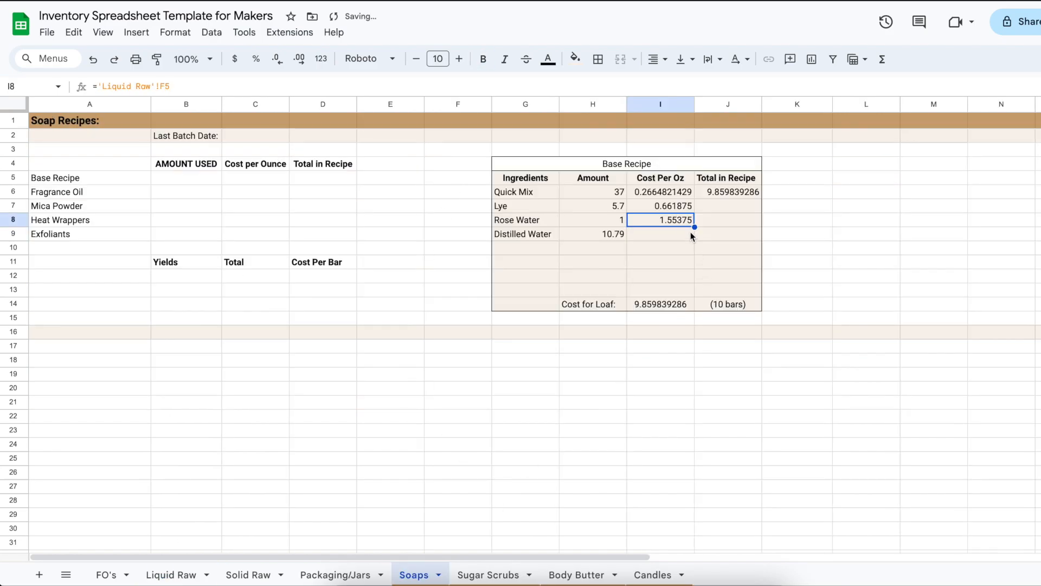
# Link Distilled Water's Cost Per Oz in I9 to its cost per ounce on the Liquid Raw sheet, ='Liquid Raw'!F3
pyautogui.click(676, 235)
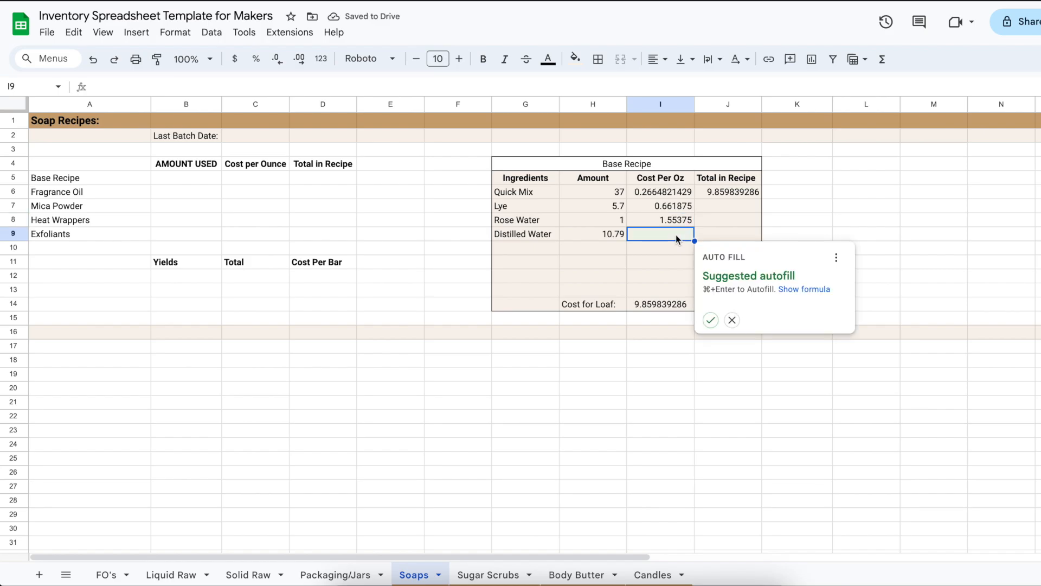
pyautogui.write('=')
pyautogui.click(171, 574)
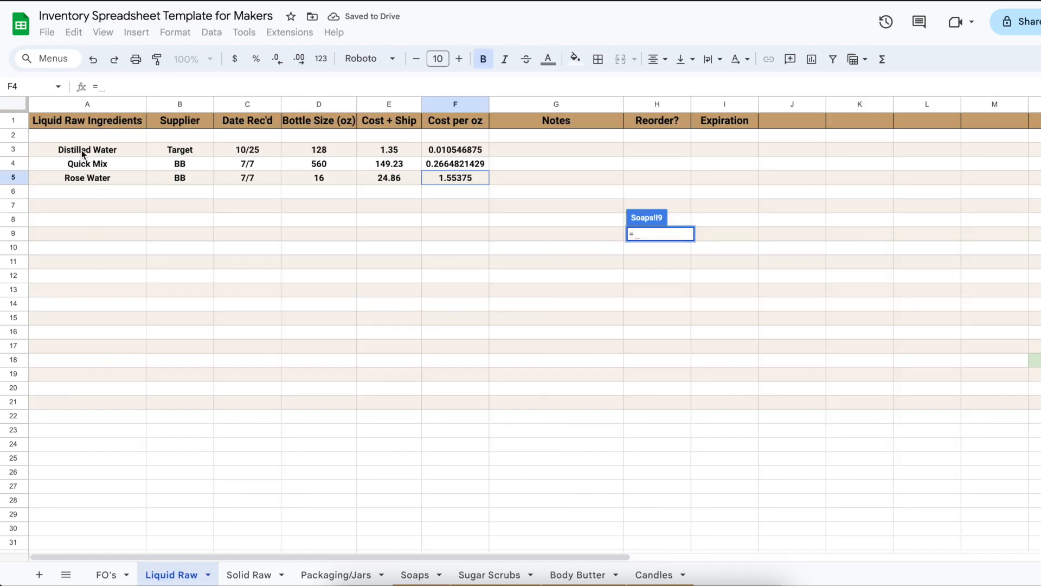
pyautogui.click(453, 149)
pyautogui.press('Return')
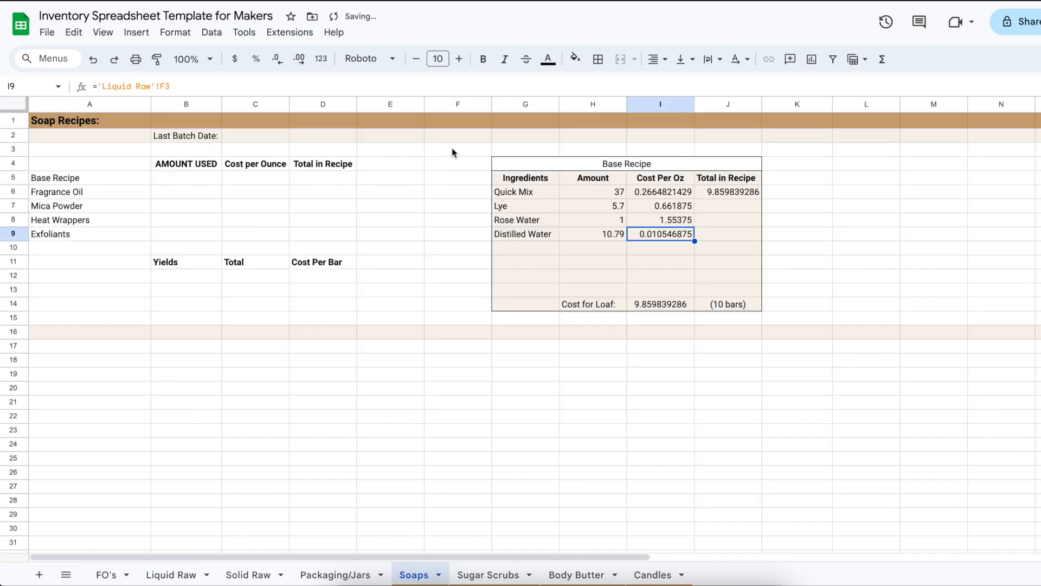
# Calculate Total in Recipe for Lye, Rose Water and Distilled Water in J7:J9 with =H7*I7, =H8*I8 and =H9*I9
pyautogui.click(725, 208)
pyautogui.write('=H7*I7')
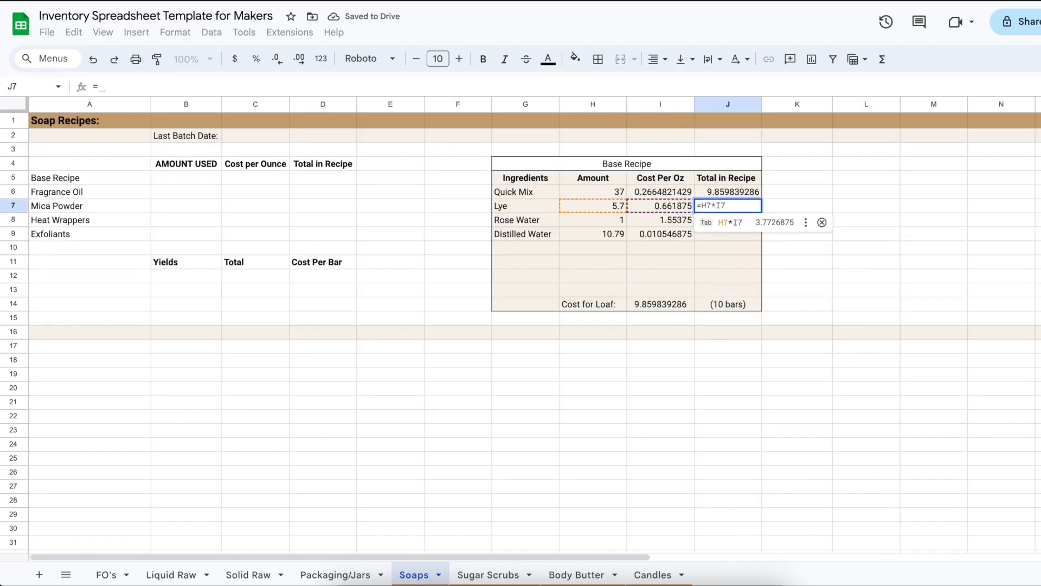
pyautogui.press('Return')
pyautogui.click(739, 223)
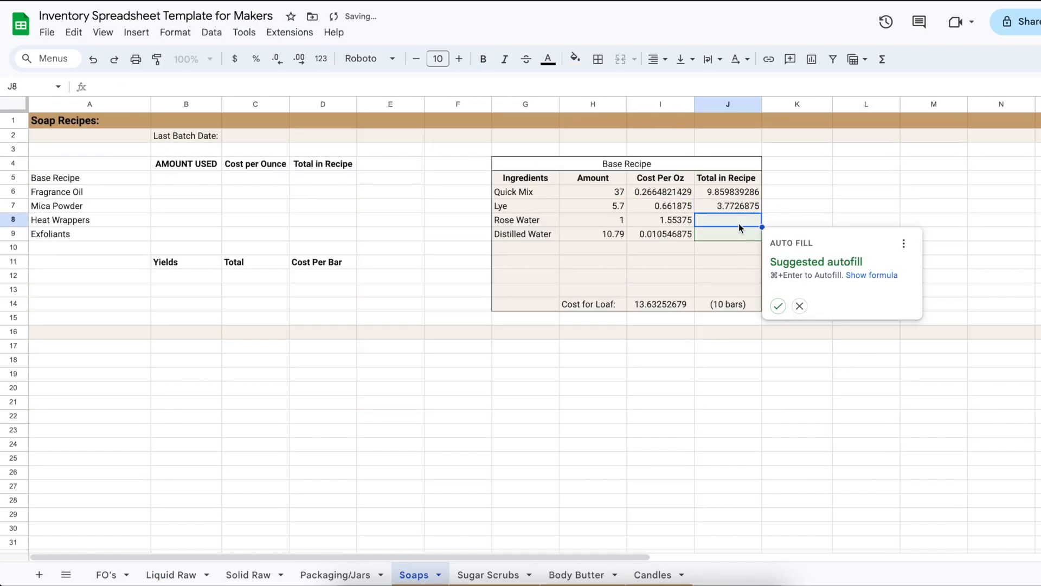
pyautogui.write('=')
pyautogui.press('Tab')
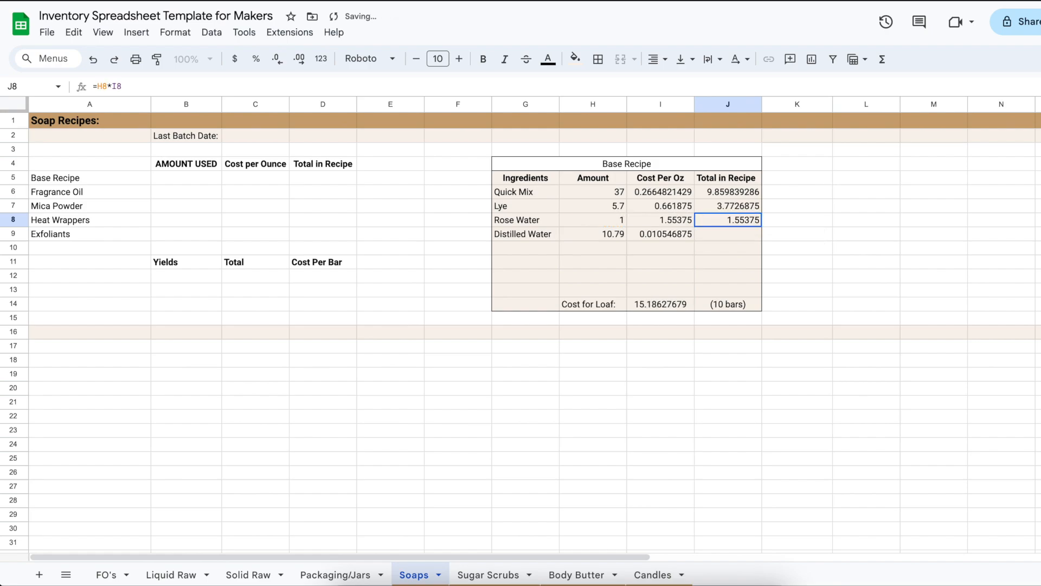
pyautogui.click(745, 235)
pyautogui.write('=')
pyautogui.press('Tab')
pyautogui.press('Return')
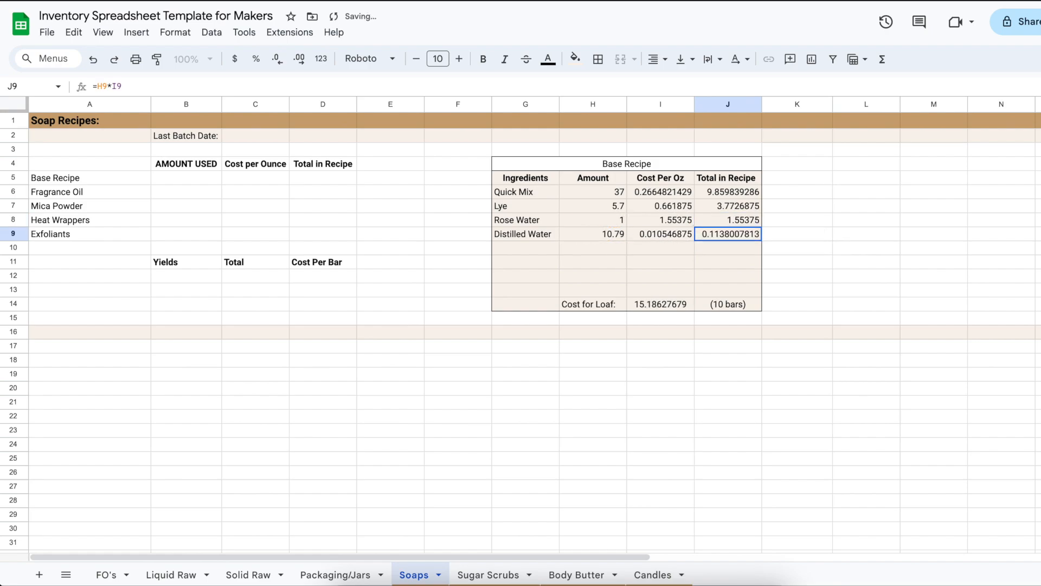
pyautogui.click(715, 274)
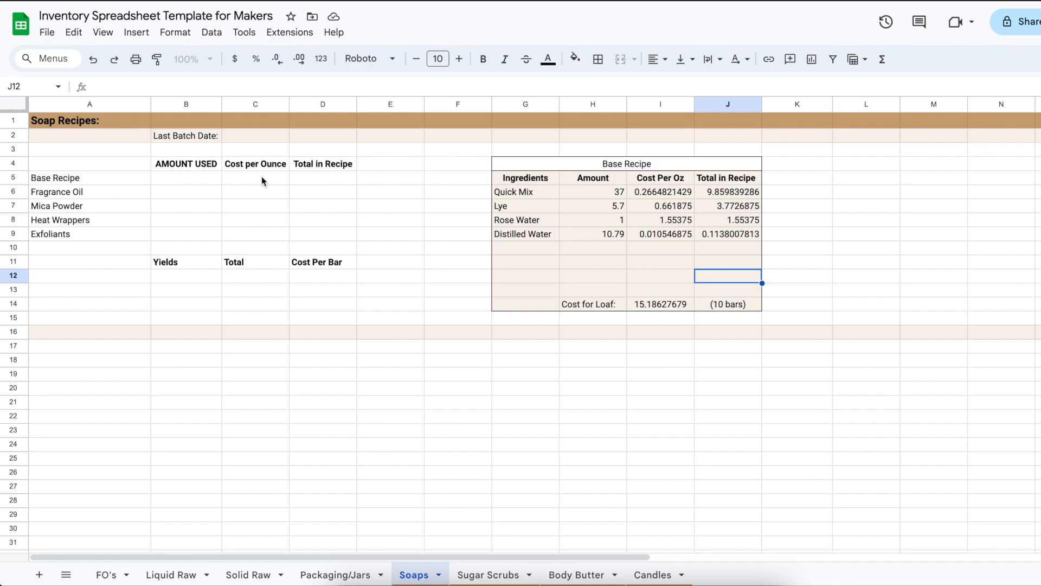
# Link Base Recipe's Total in Recipe in D5 to the Cost for Loaf cell with =I14
pyautogui.click(312, 179)
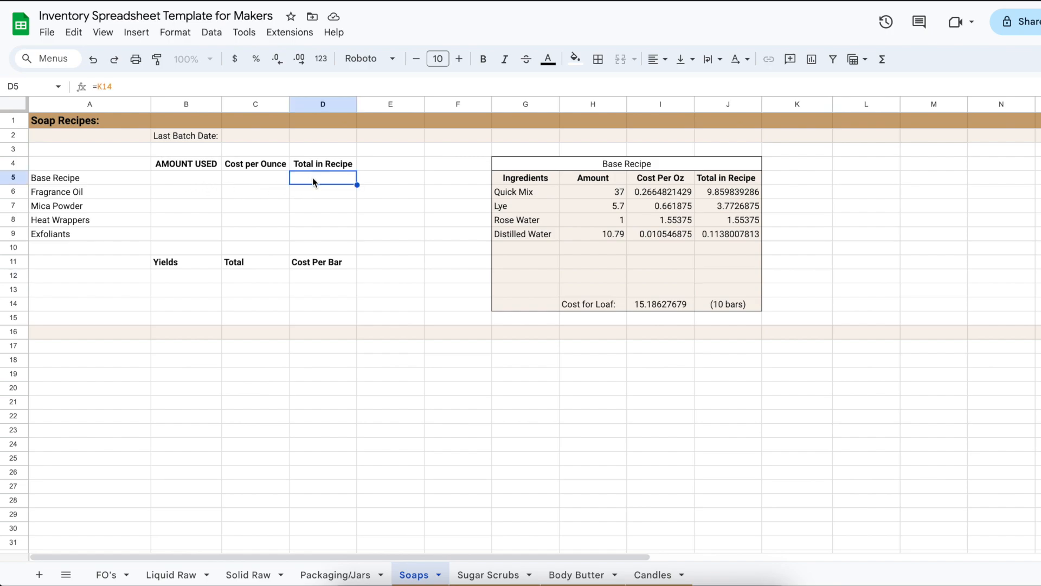
pyautogui.write('=')
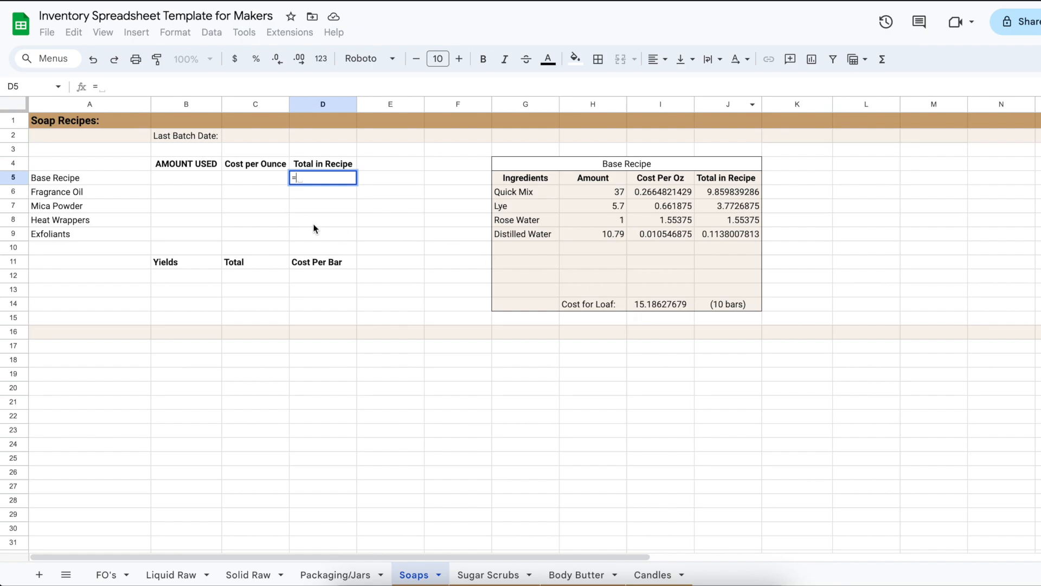
pyautogui.click(665, 304)
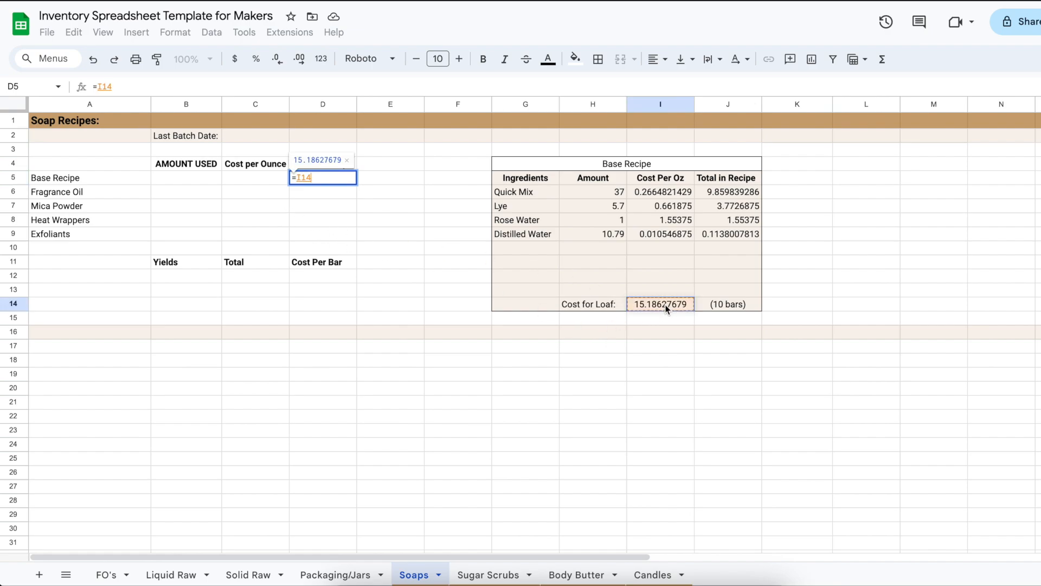
pyautogui.press('Return')
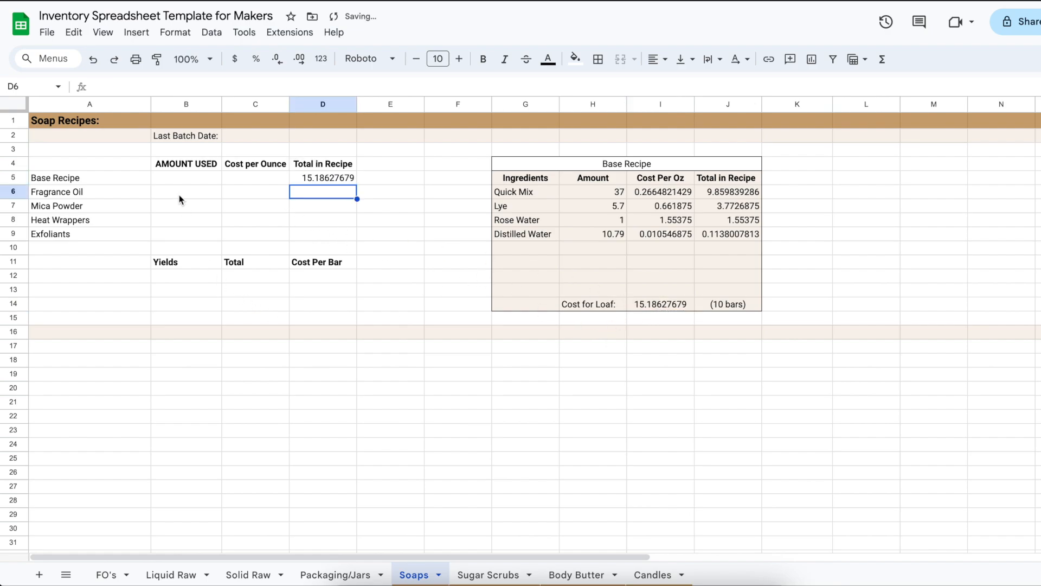
# Set the amount used for Fragrance Oil in B6 to 2
pyautogui.click(196, 196)
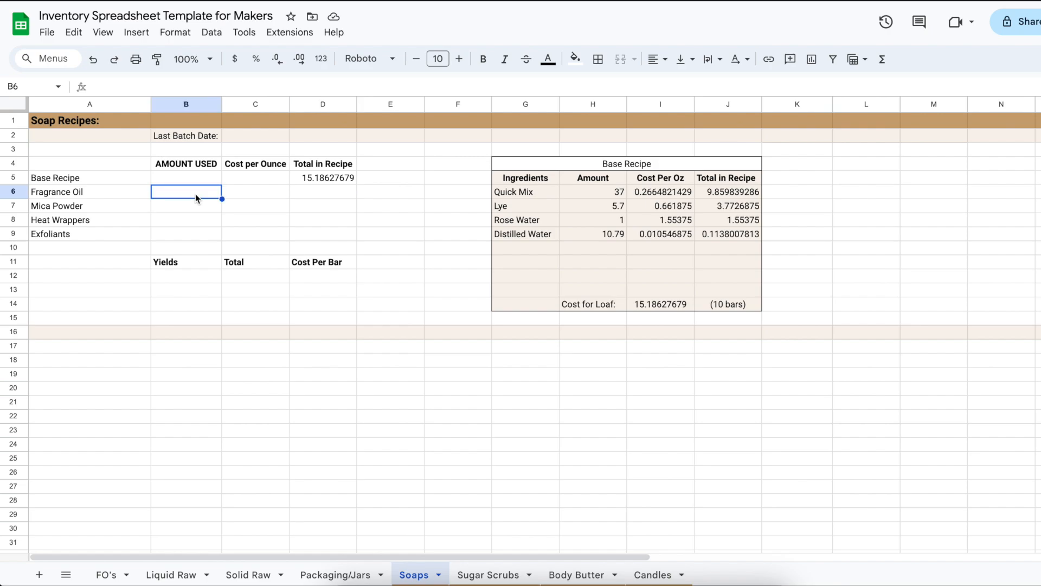
pyautogui.write('=')
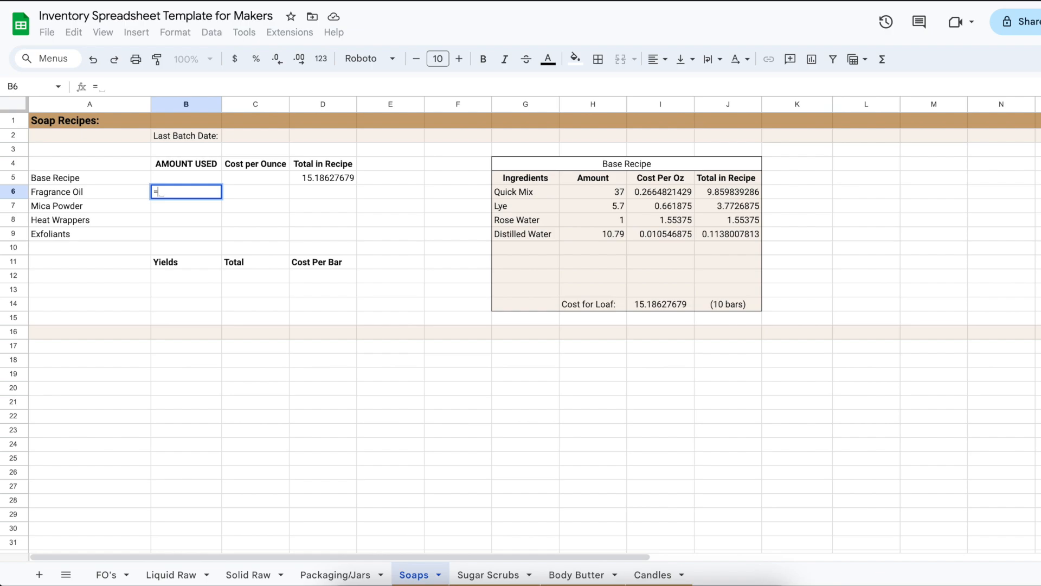
pyautogui.write('3.7')
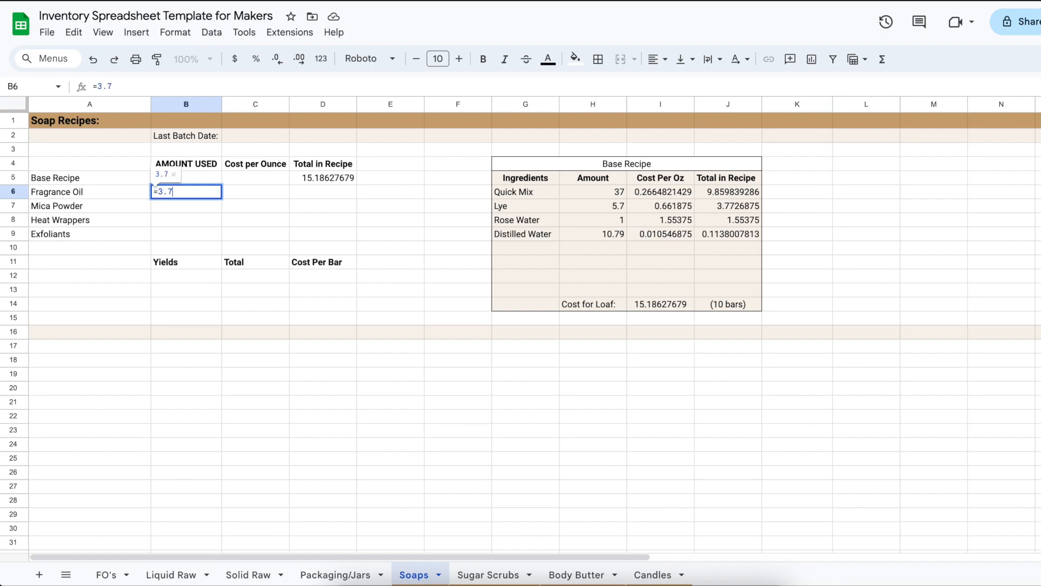
pyautogui.press('BackSpace')
pyautogui.press('BackSpace')
pyautogui.press('BackSpace')
pyautogui.write('2==')
pyautogui.press('BackSpace')
pyautogui.press('BackSpace')
pyautogui.press('BackSpace')
pyautogui.press('BackSpace')
pyautogui.write('2')
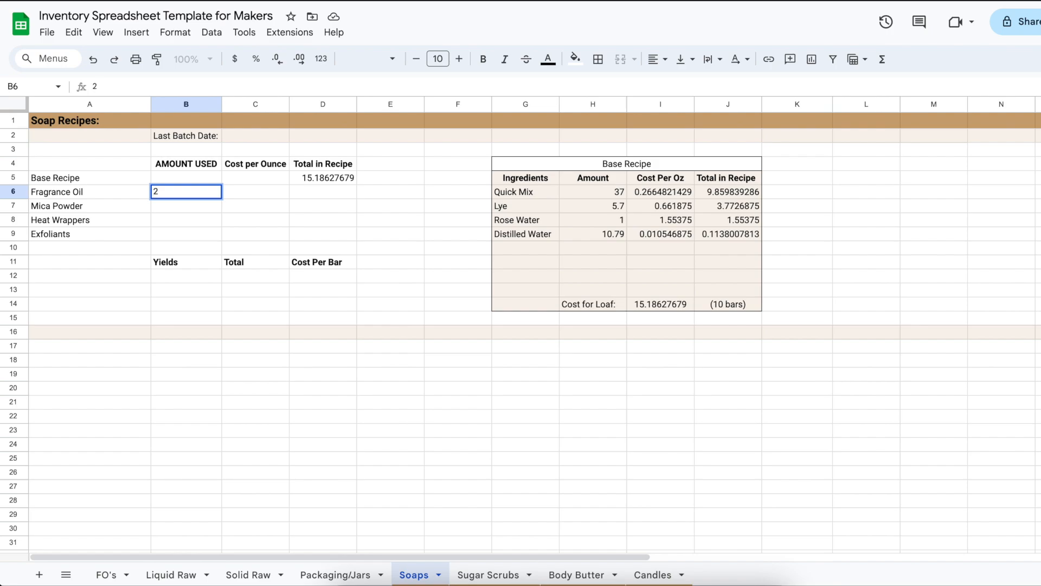
pyautogui.press('Return')
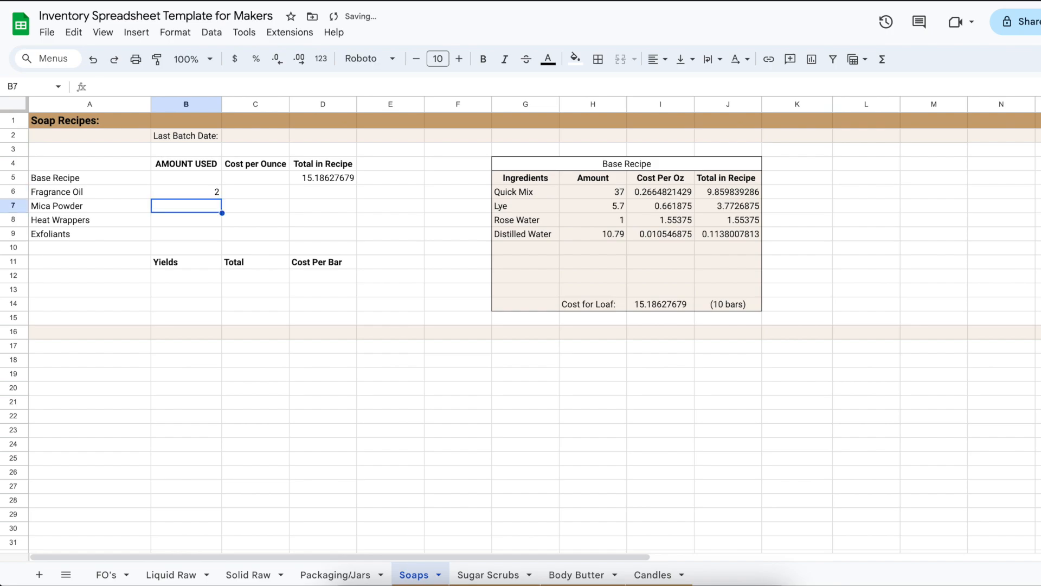
# Enter the amounts used in B7:B9: .10 for Mica Powder, 1 for Heat Wrappers and a dash for Exfoliants
pyautogui.write('10')
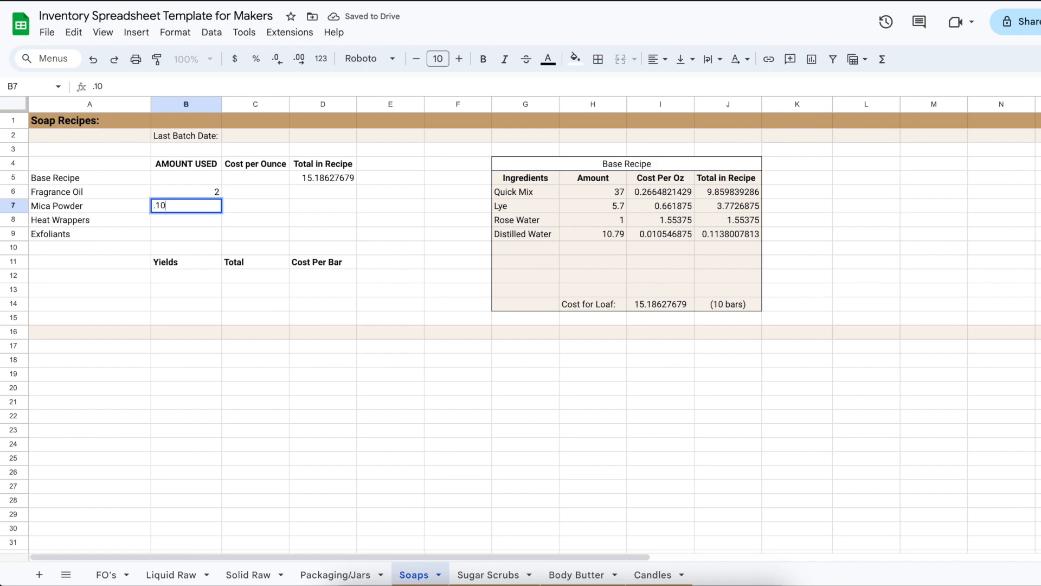
pyautogui.press('Return')
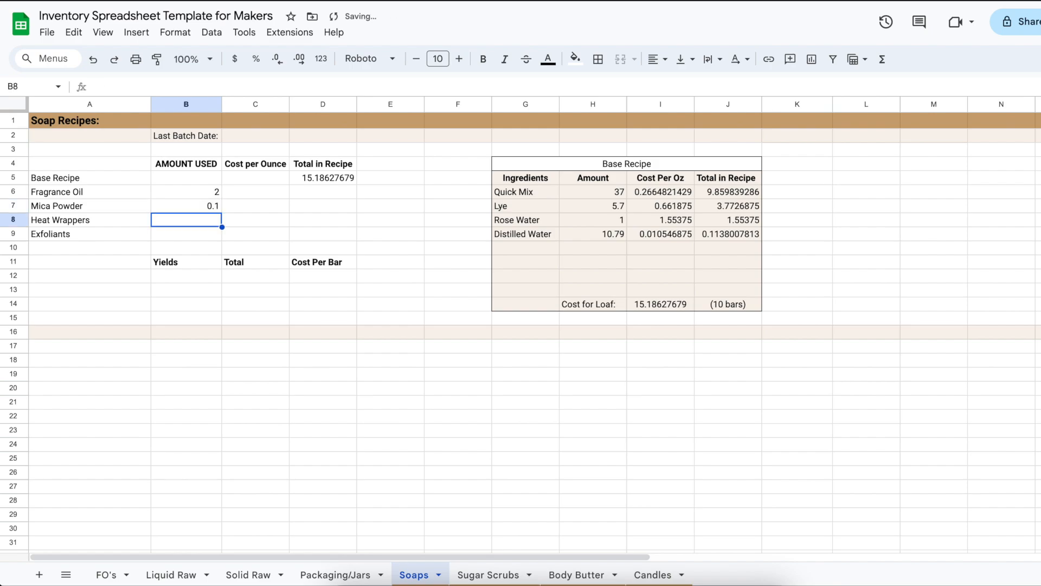
pyautogui.write('1')
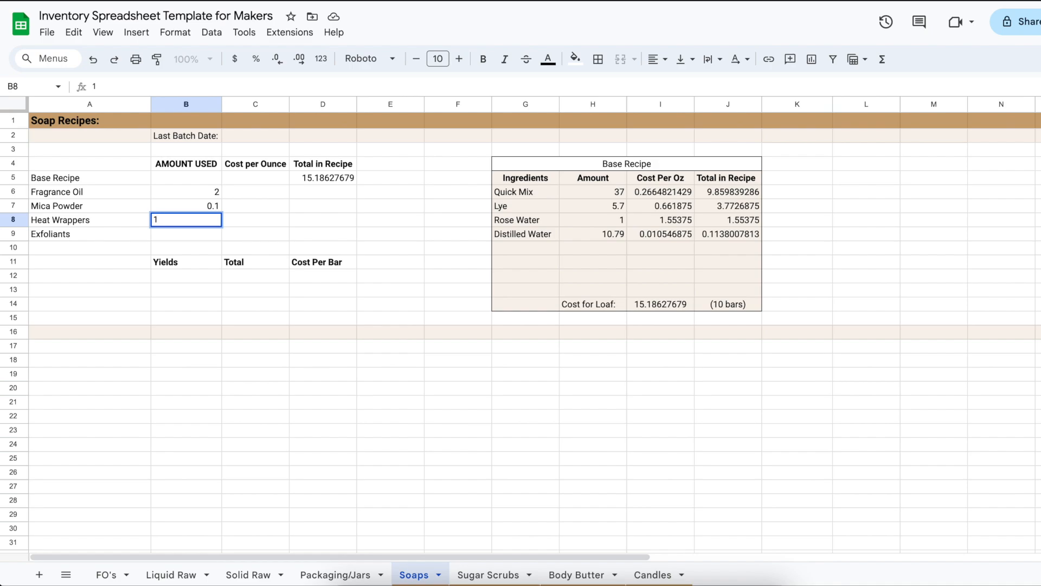
pyautogui.press('Return')
pyautogui.write('-')
pyautogui.press('Tab')
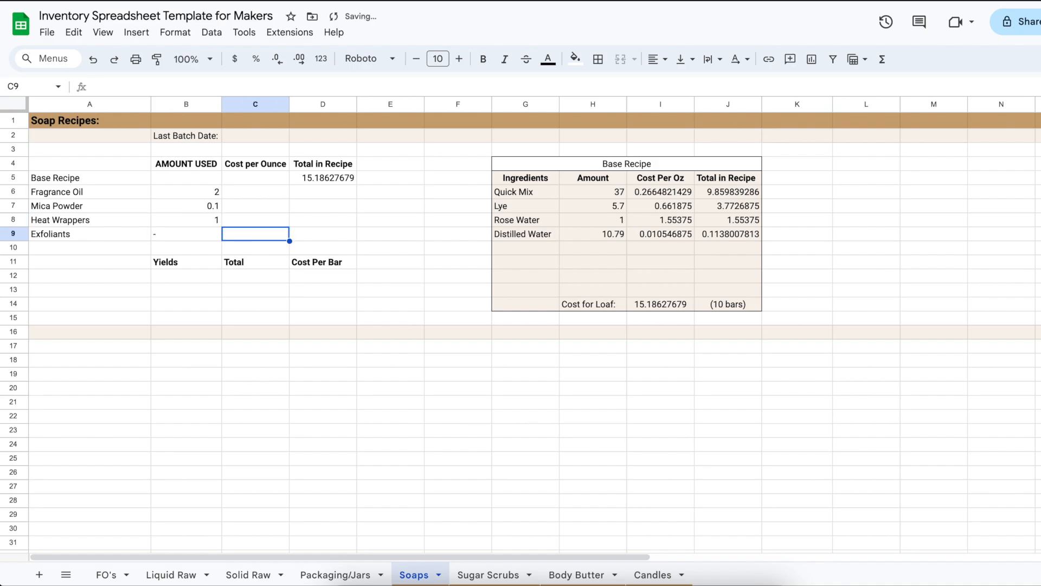
# Link Fragrance Oil's Cost per Ounce in C6 to its cost on the FO's sheet
pyautogui.press('Up')
pyautogui.press('Up')
pyautogui.press('Up')
pyautogui.write('=')
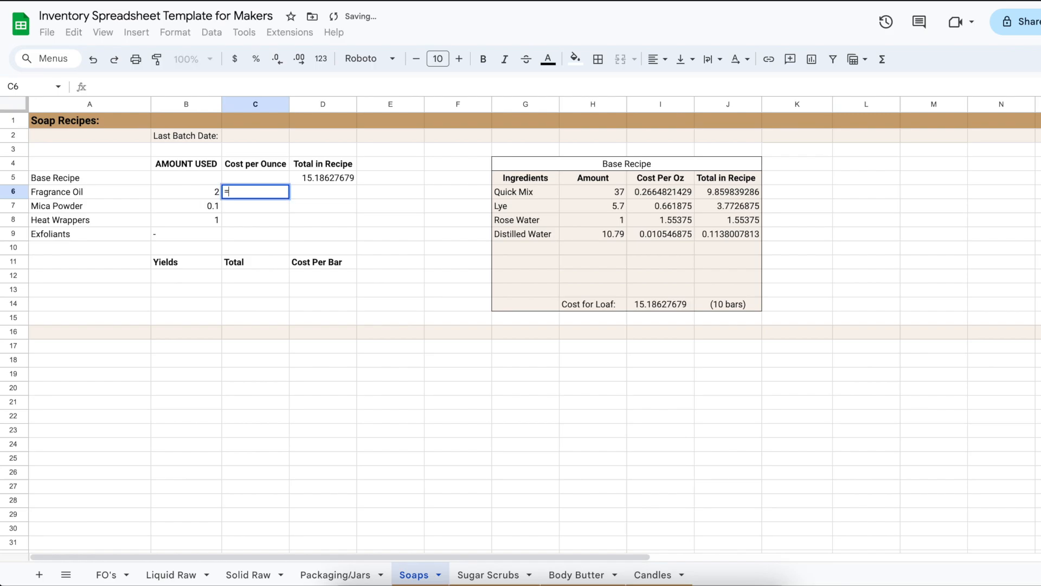
pyautogui.click(107, 574)
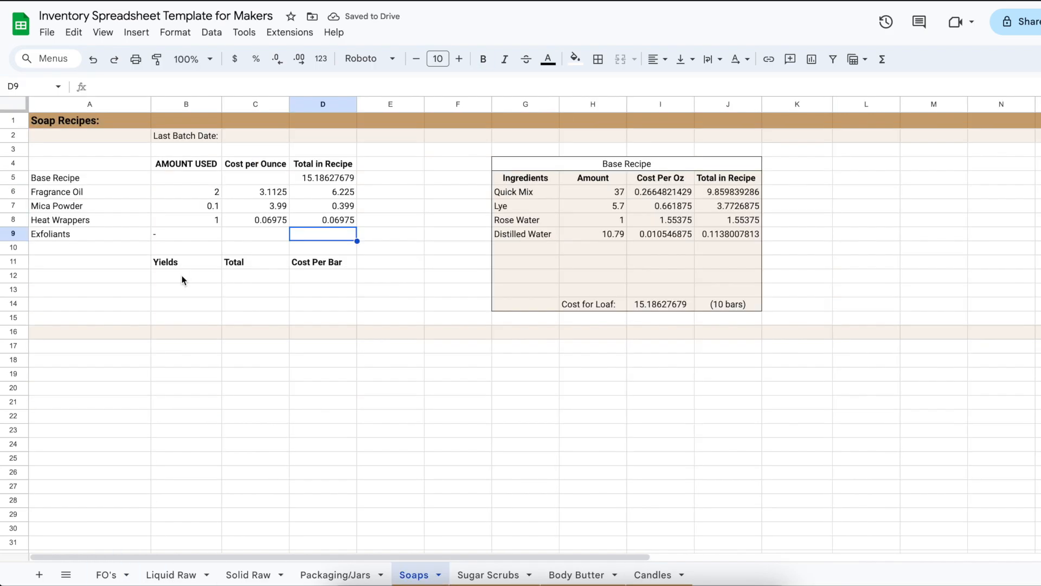
# Enter 10 Bars (4 oz) as the recipe's yield in B12
pyautogui.click(183, 277)
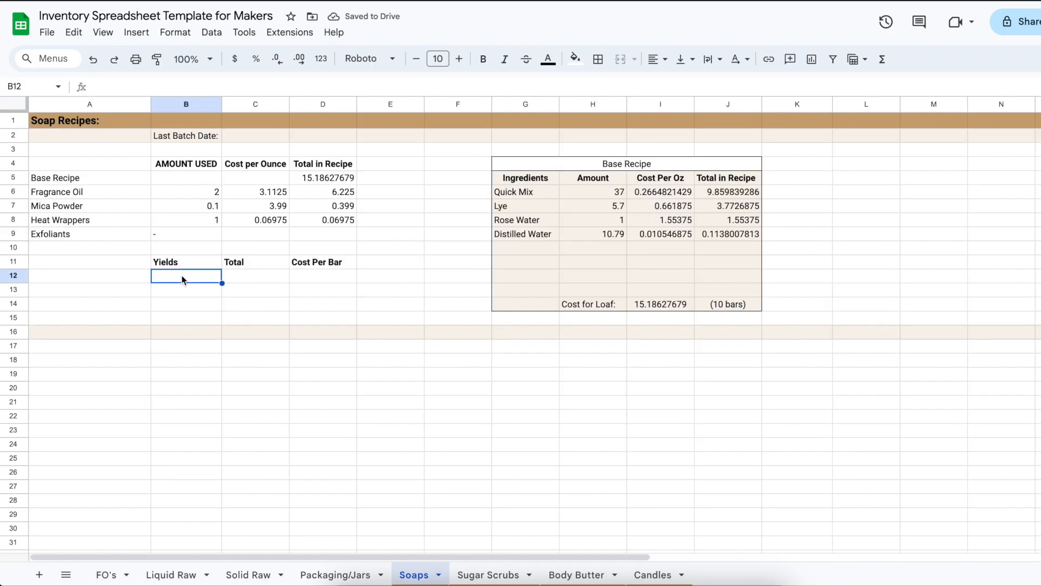
pyautogui.write('10')
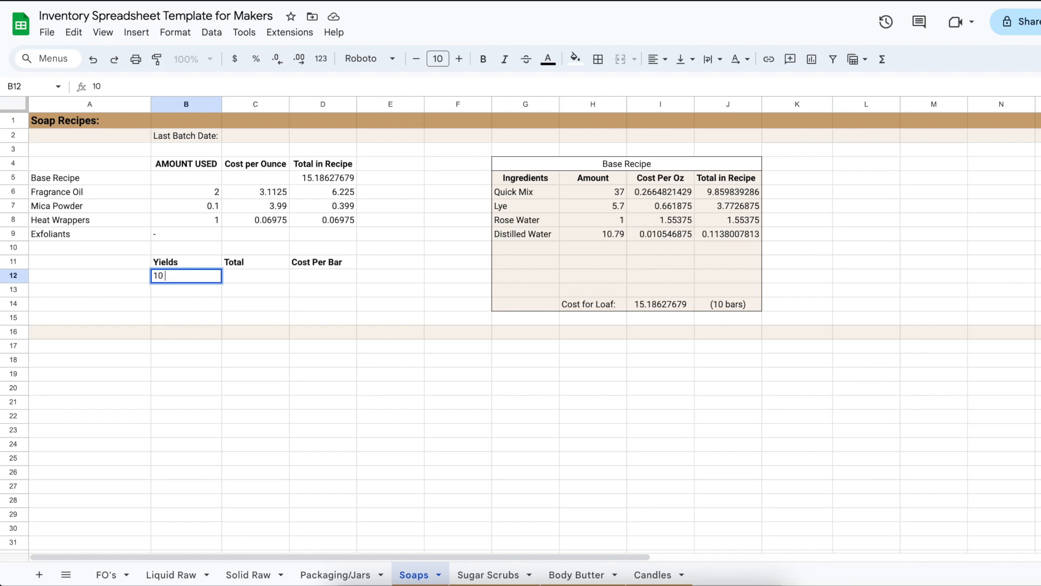
pyautogui.write(' Bars (4 oz)')
pyautogui.press('Tab')
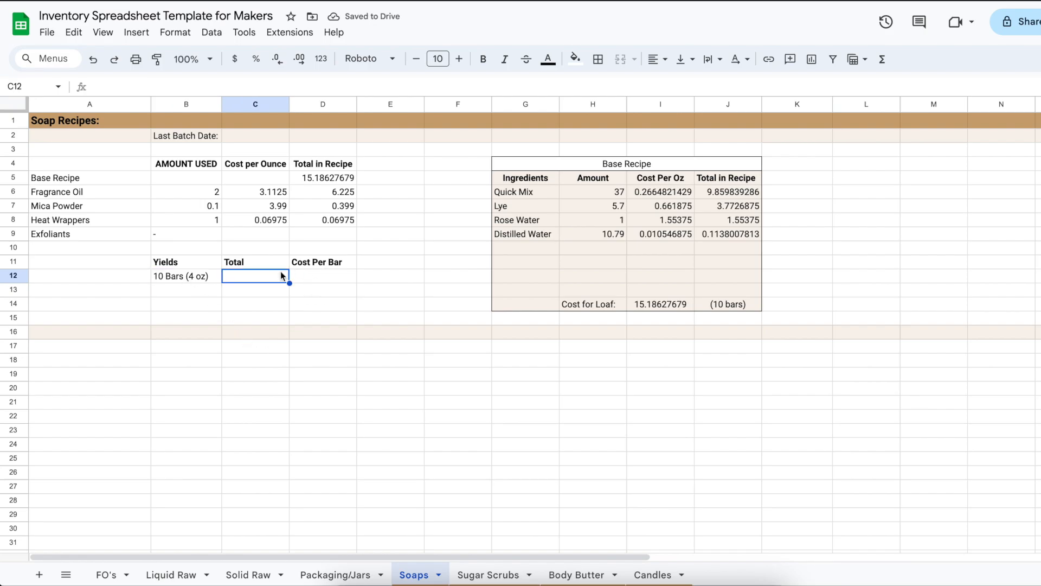
# Calculate the batch Total in C12 by adding the ingredient totals with =D5+D6+D7+D8
pyautogui.write('=')
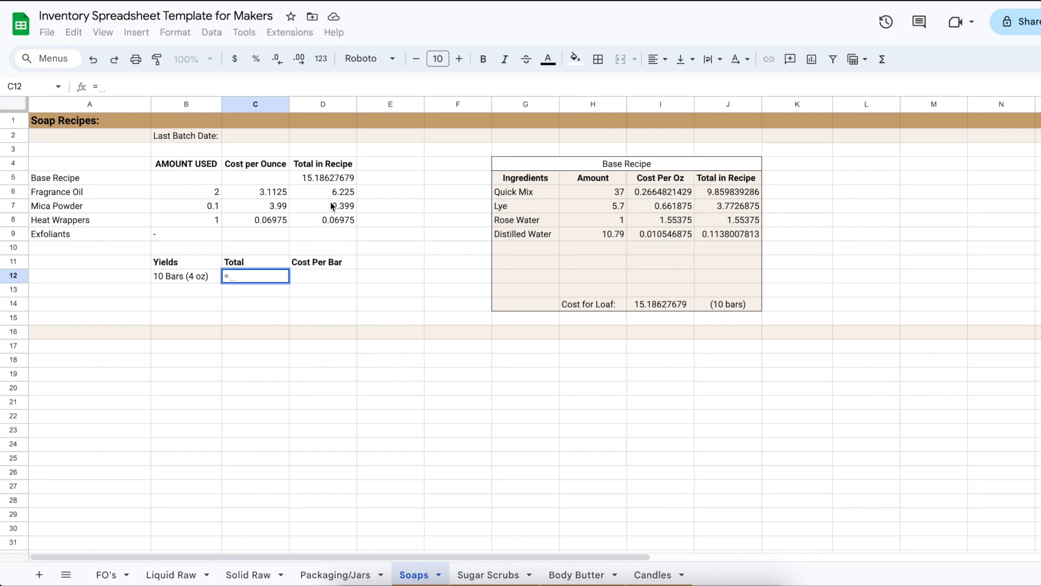
pyautogui.click(334, 181)
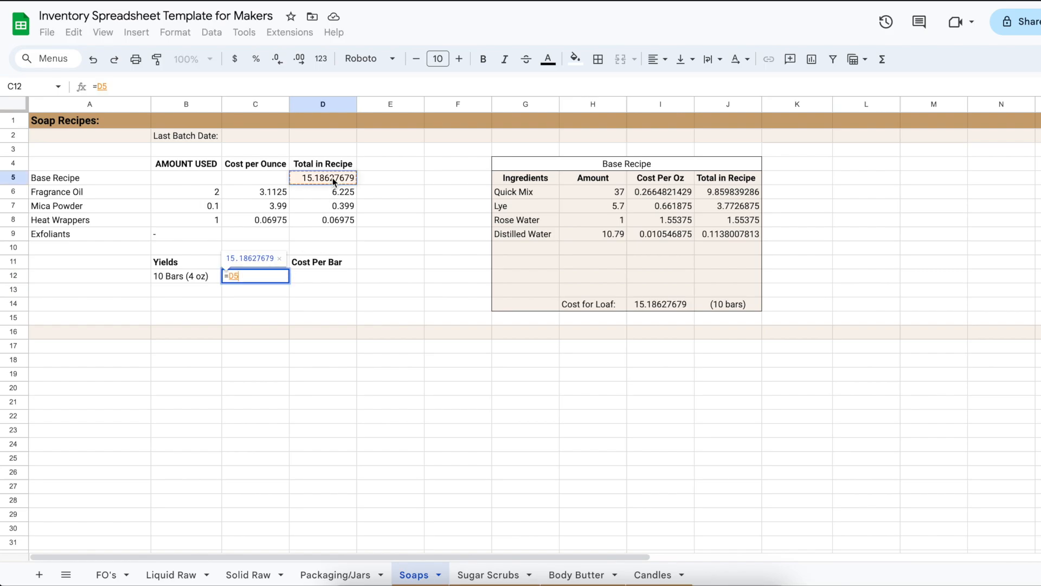
pyautogui.write('+')
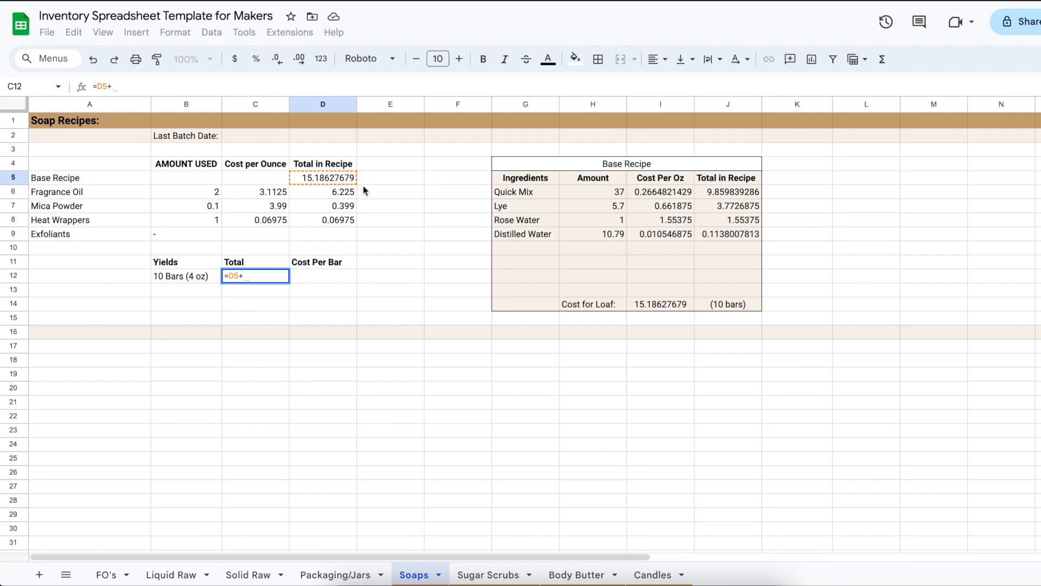
pyautogui.click(349, 193)
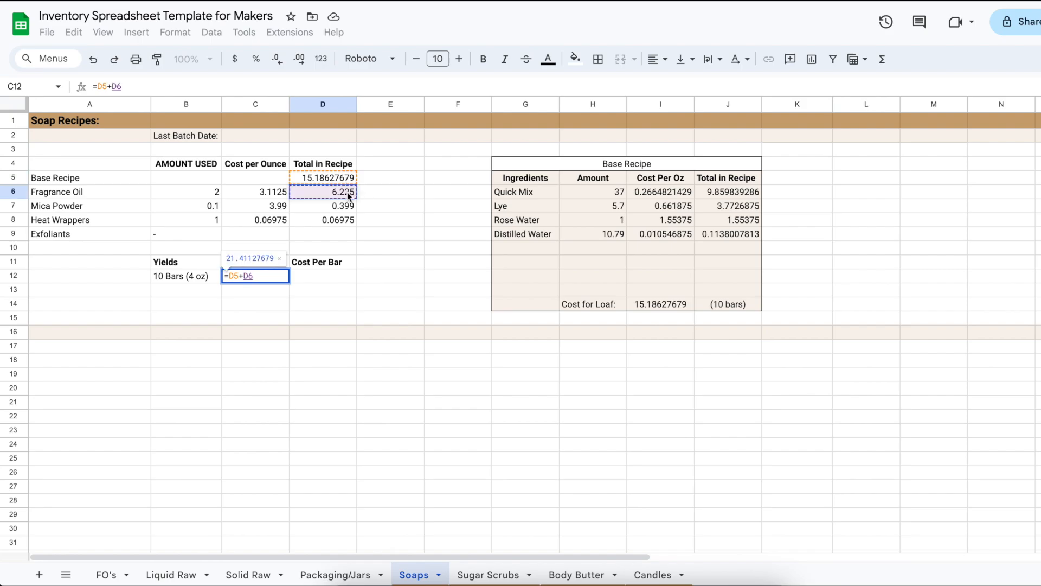
pyautogui.write('+')
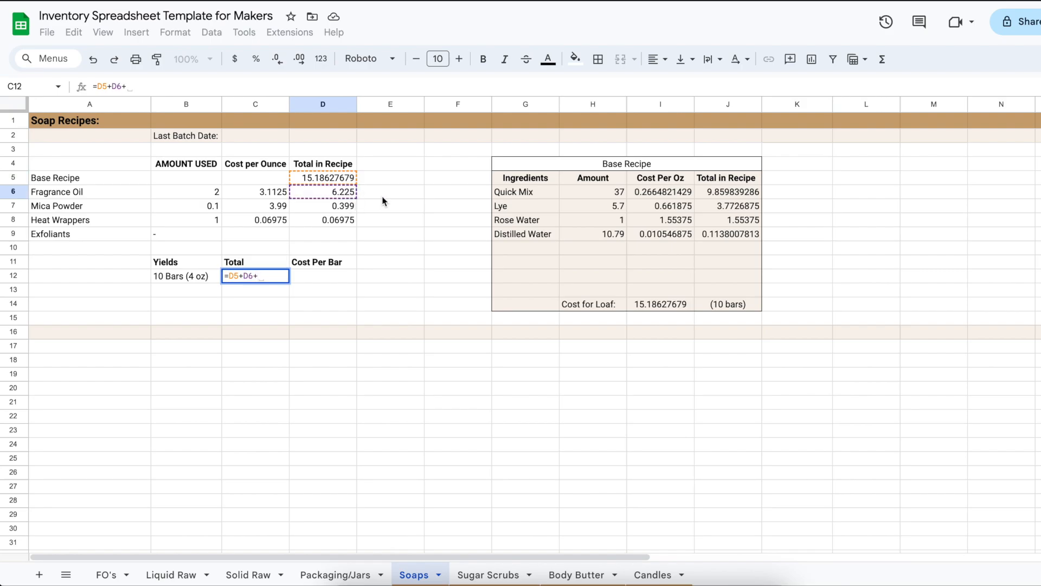
pyautogui.click(341, 208)
pyautogui.hotkey('ctrl', '+')
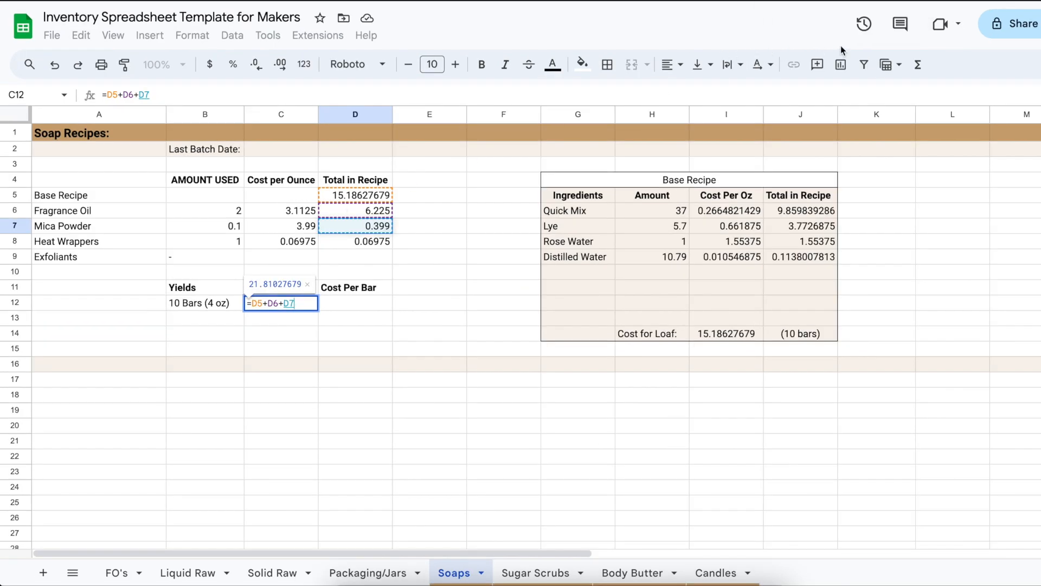
pyautogui.press('BackSpace')
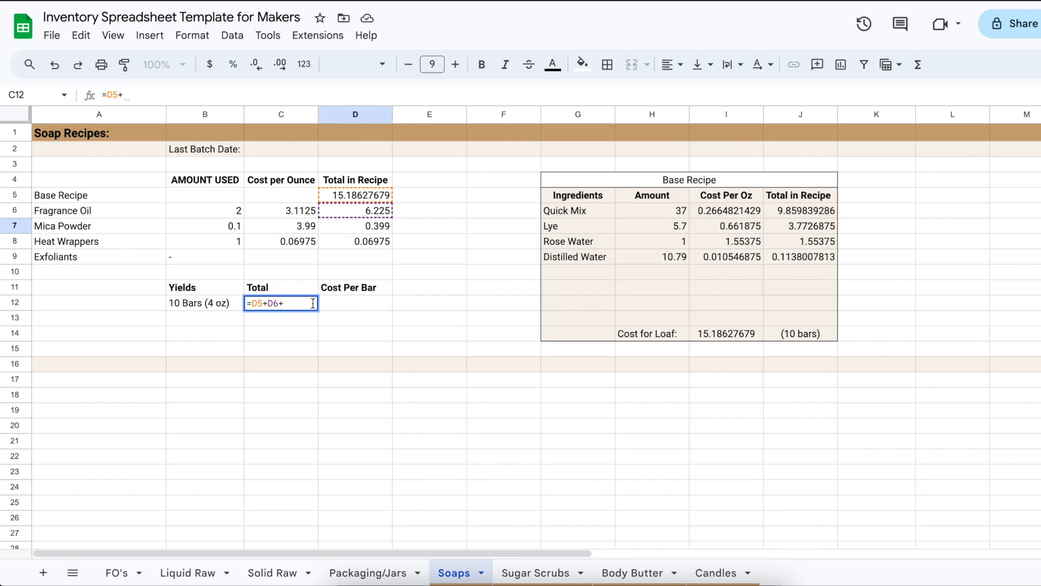
pyautogui.click(356, 228)
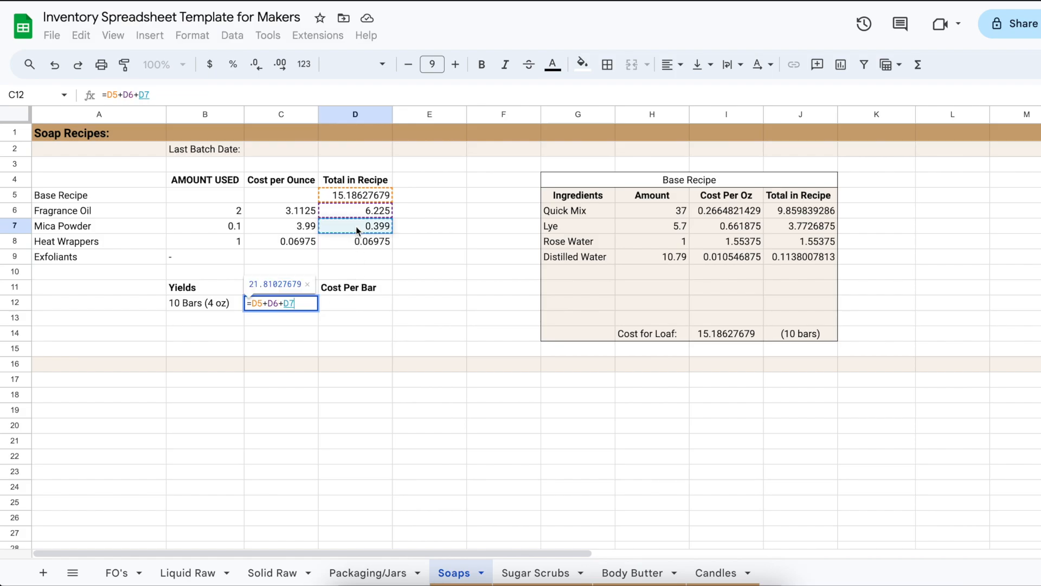
pyautogui.write('+')
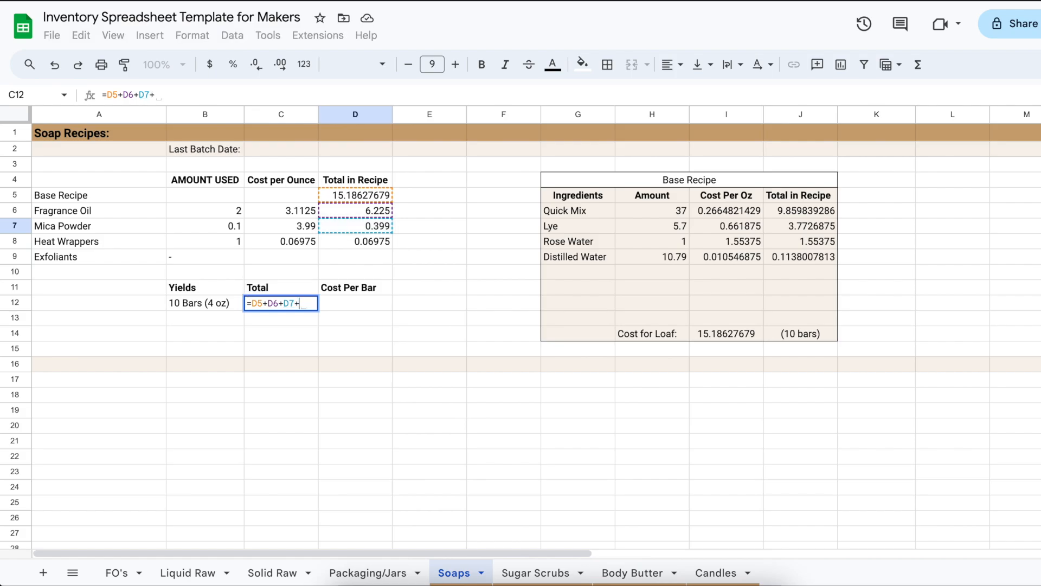
pyautogui.click(367, 245)
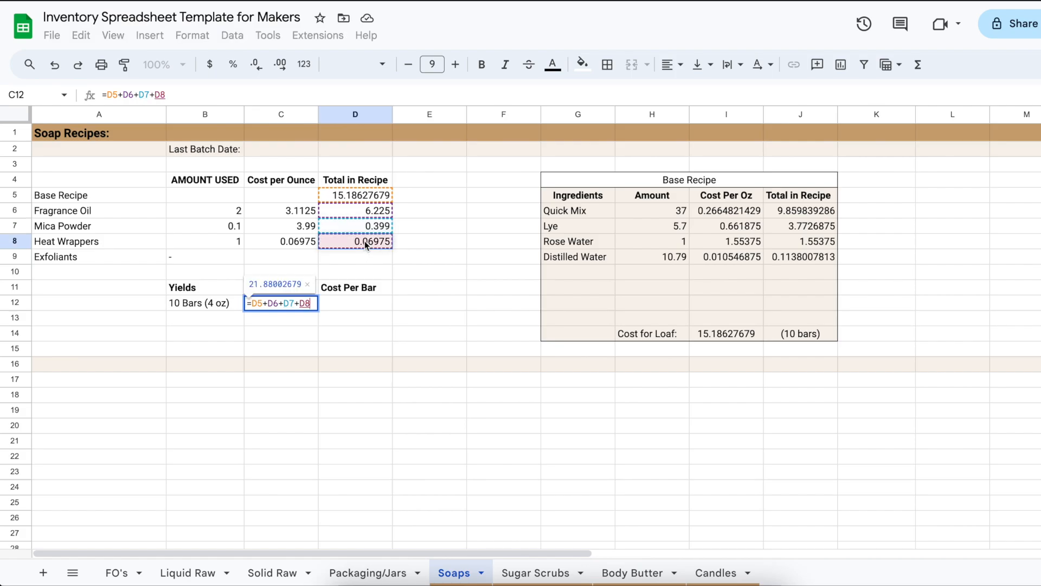
pyautogui.press('Return')
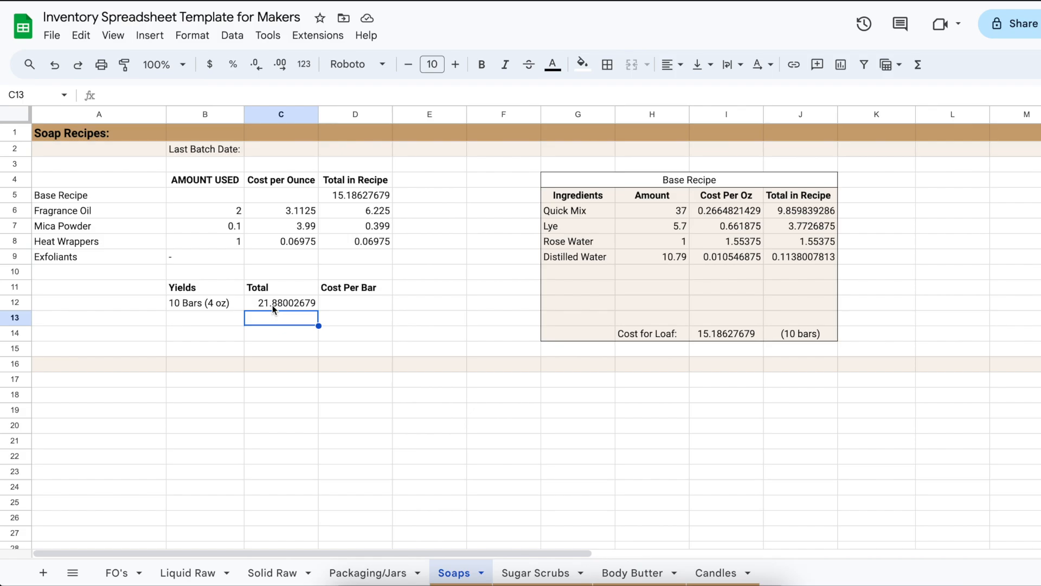
# Calculate Cost Per Bar in D12 by dividing the batch total by the ten bars with =C12/10
pyautogui.click(340, 303)
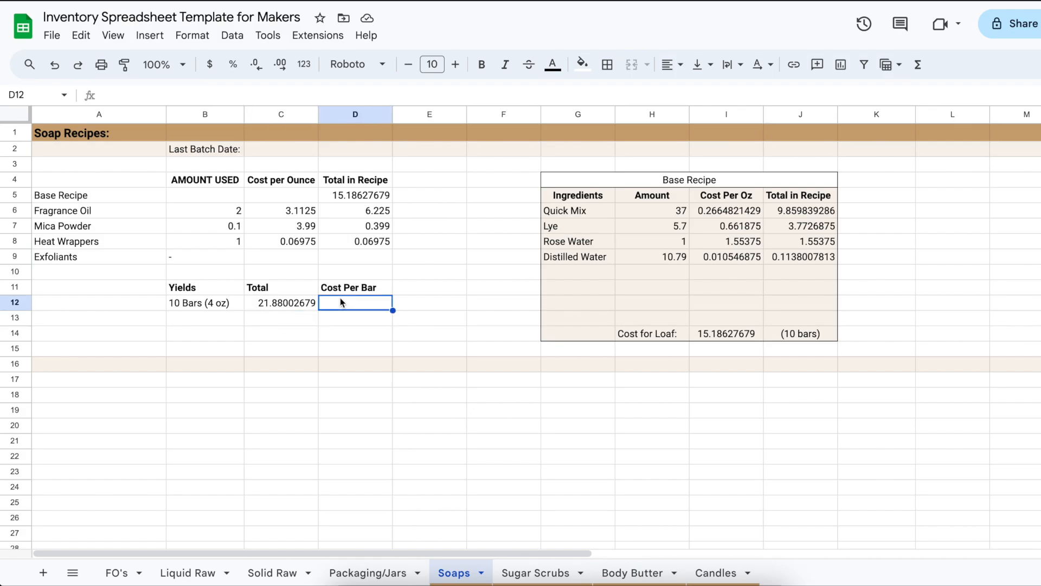
pyautogui.write('=')
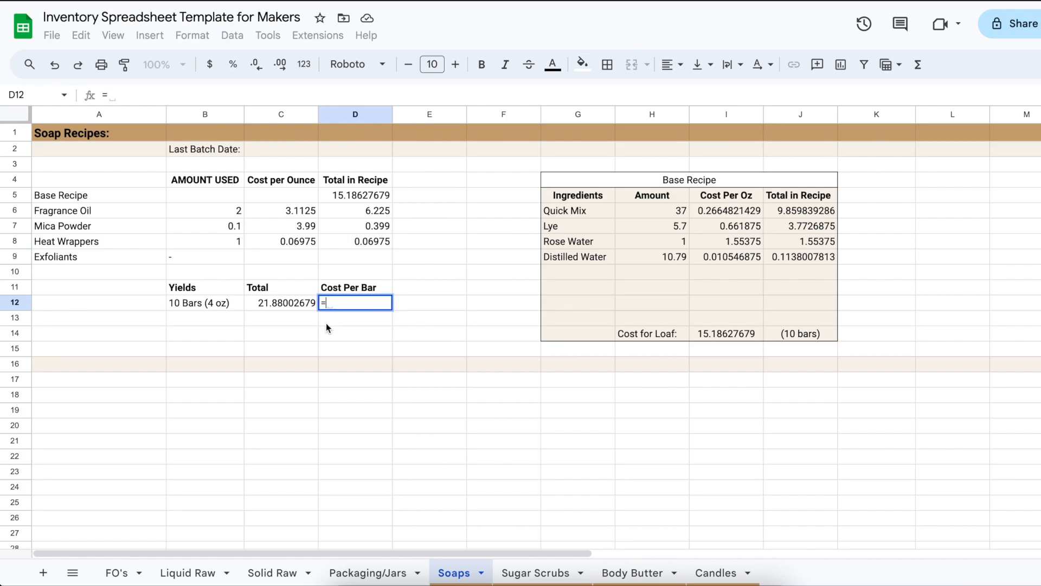
pyautogui.click(302, 301)
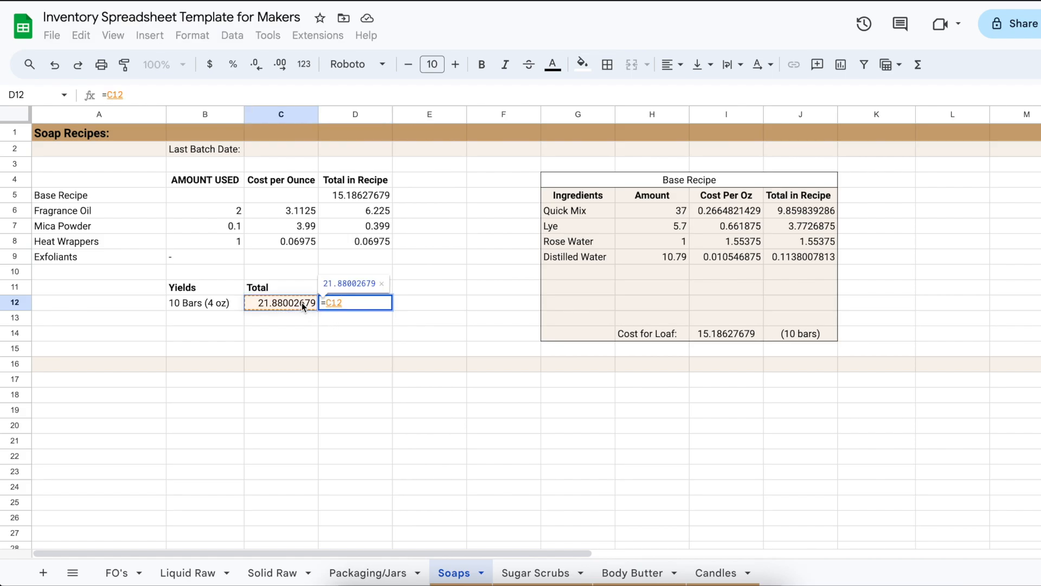
pyautogui.write('?')
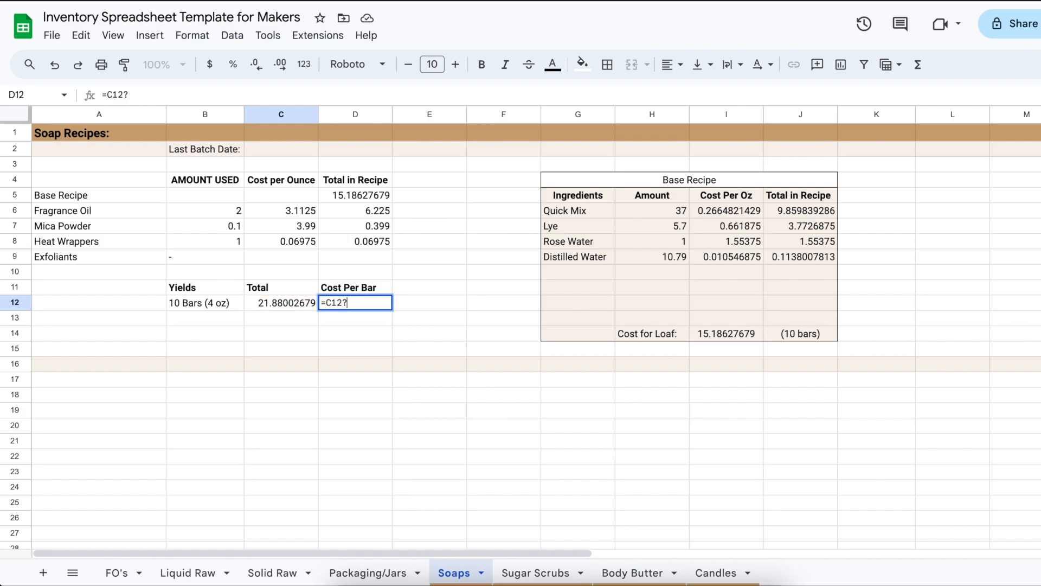
pyautogui.press('BackSpace')
pyautogui.write('/')
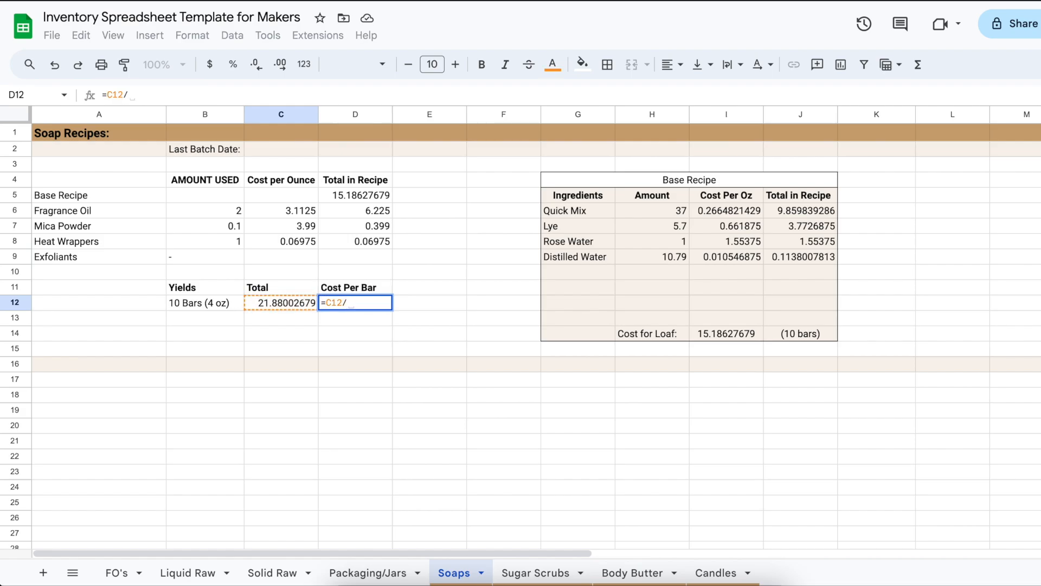
pyautogui.write('10')
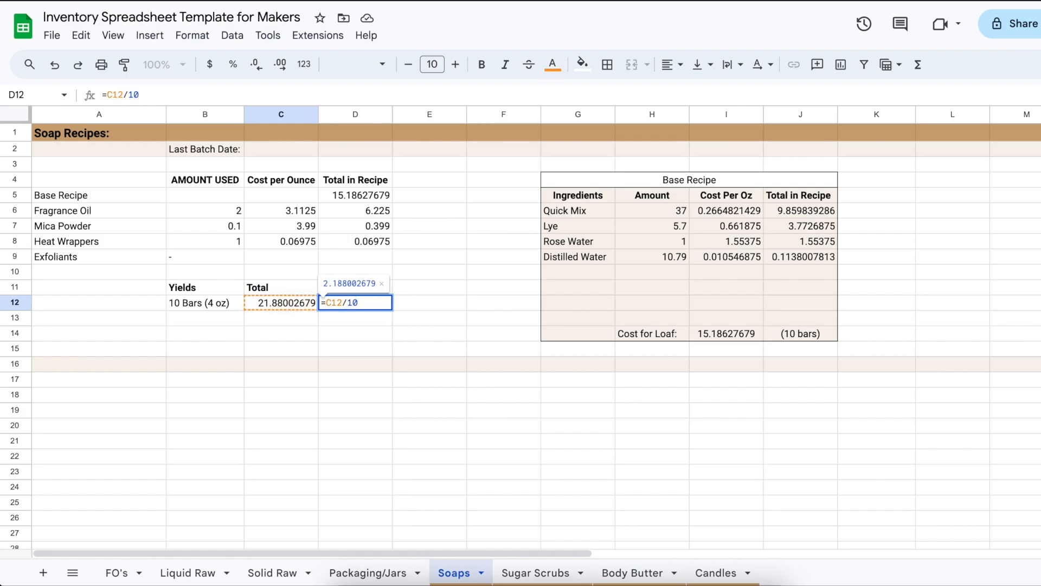
pyautogui.press('Return')
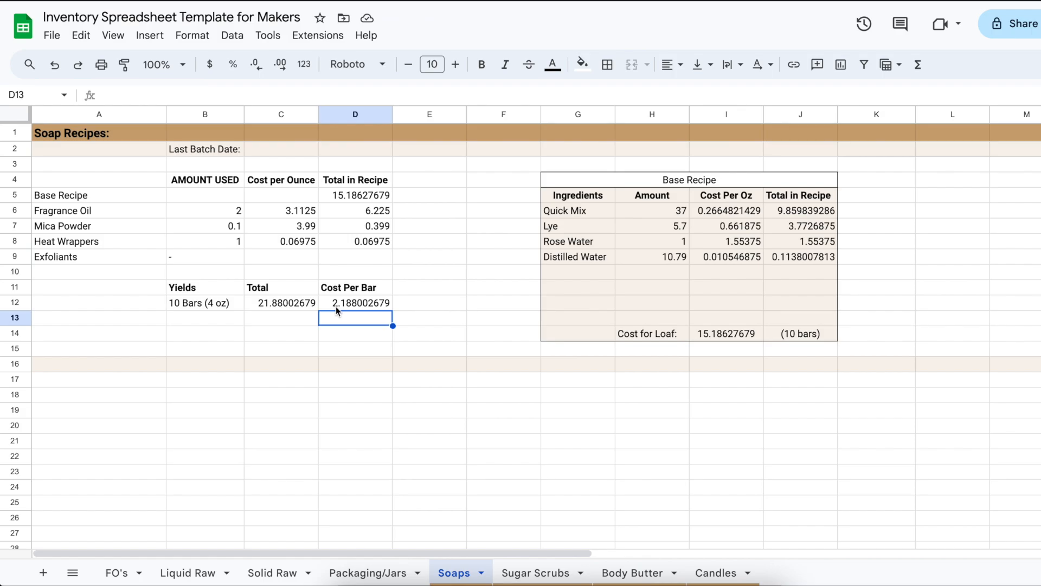
pyautogui.click(335, 305)
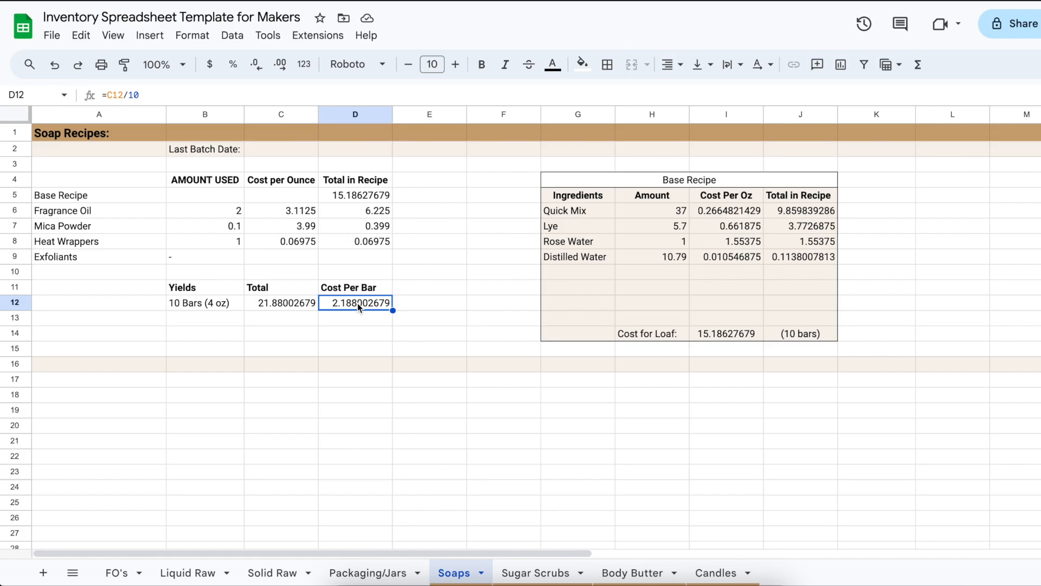
pyautogui.click(536, 573)
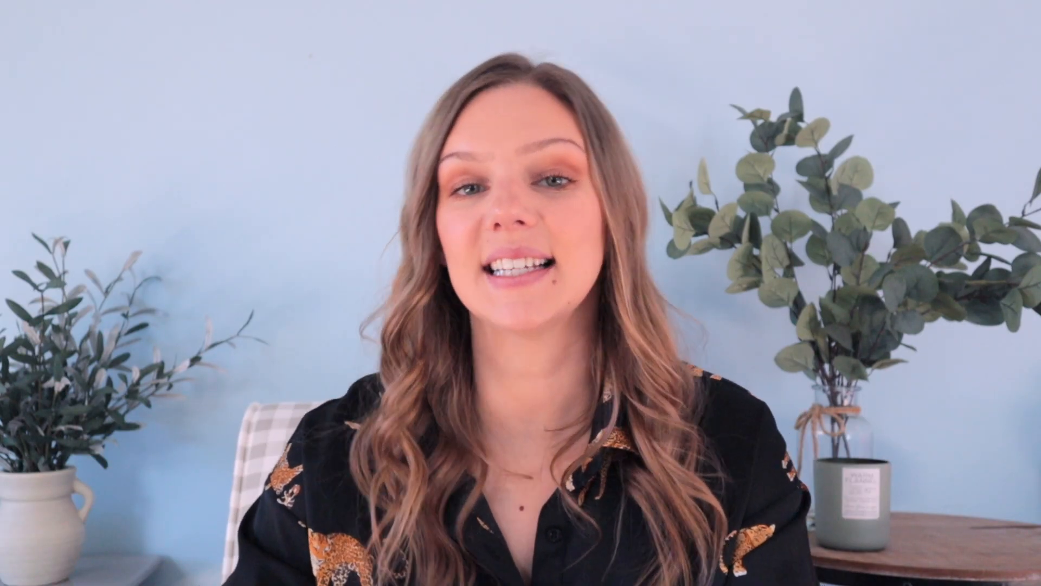